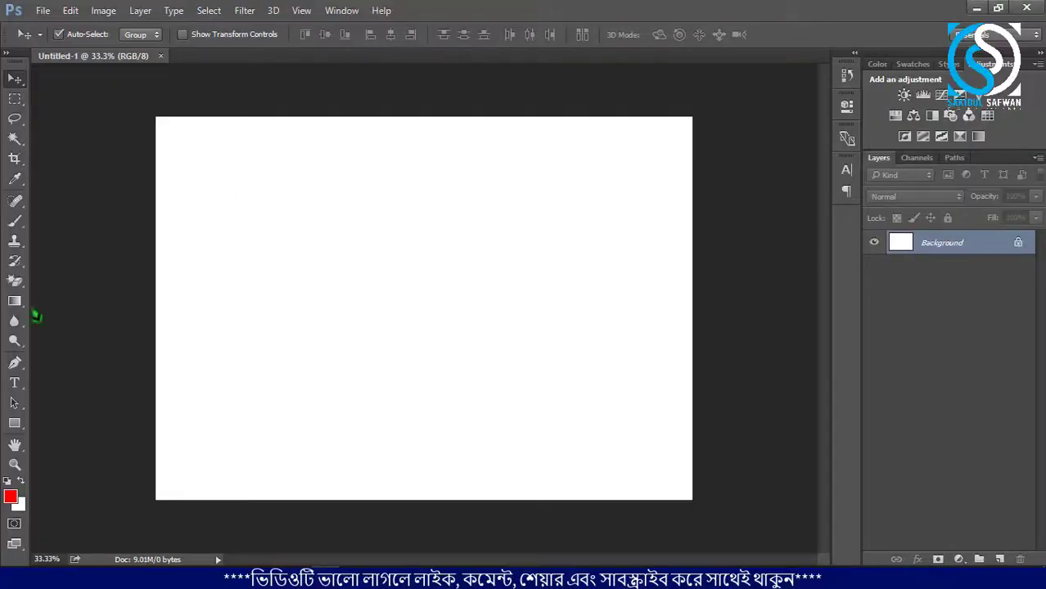
# Step: Fit the canvas on screen, add an empty Layer 1 above Background, and select the Gradient Tool
pyautogui.click(14, 281)
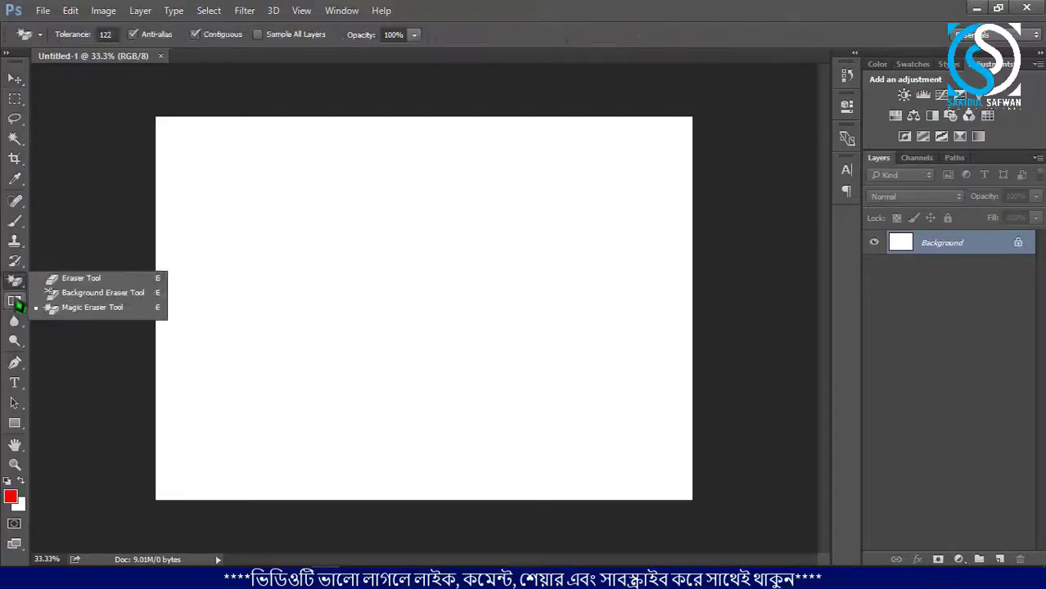
pyautogui.click(14, 301)
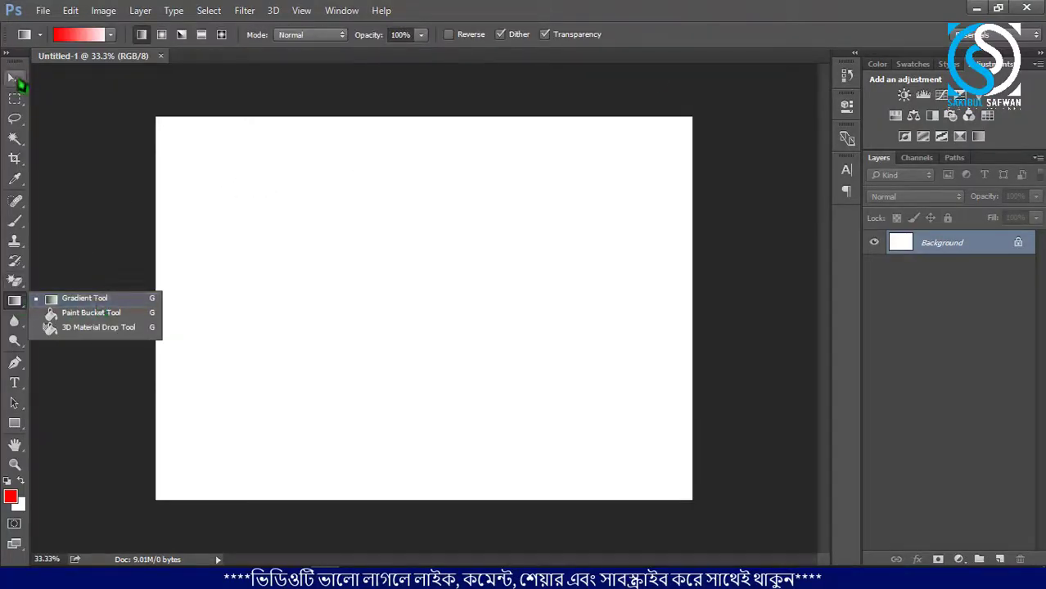
pyautogui.click(15, 78)
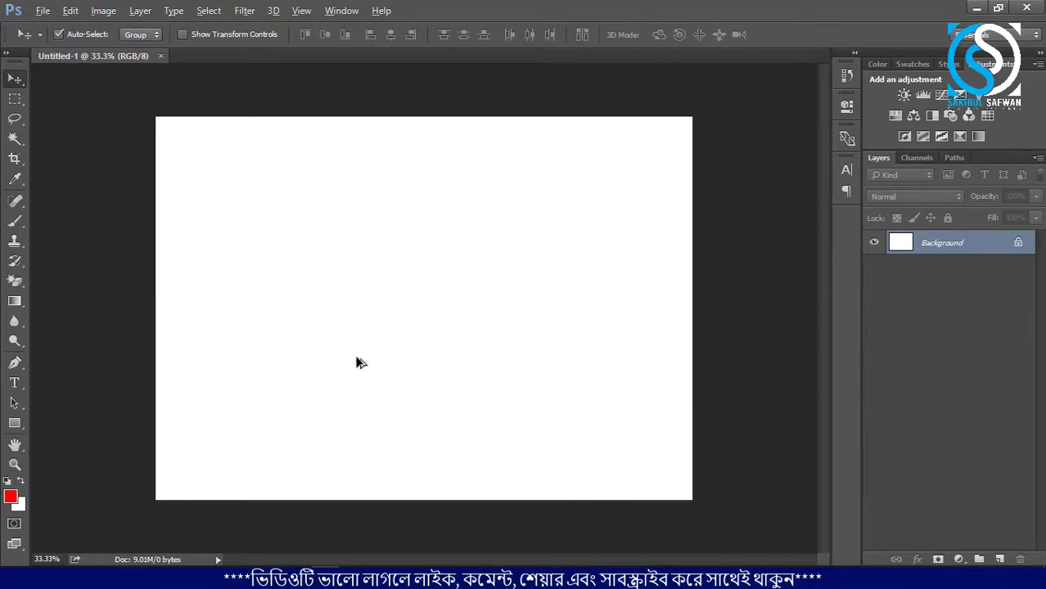
pyautogui.hotkey('ctrl', '0')
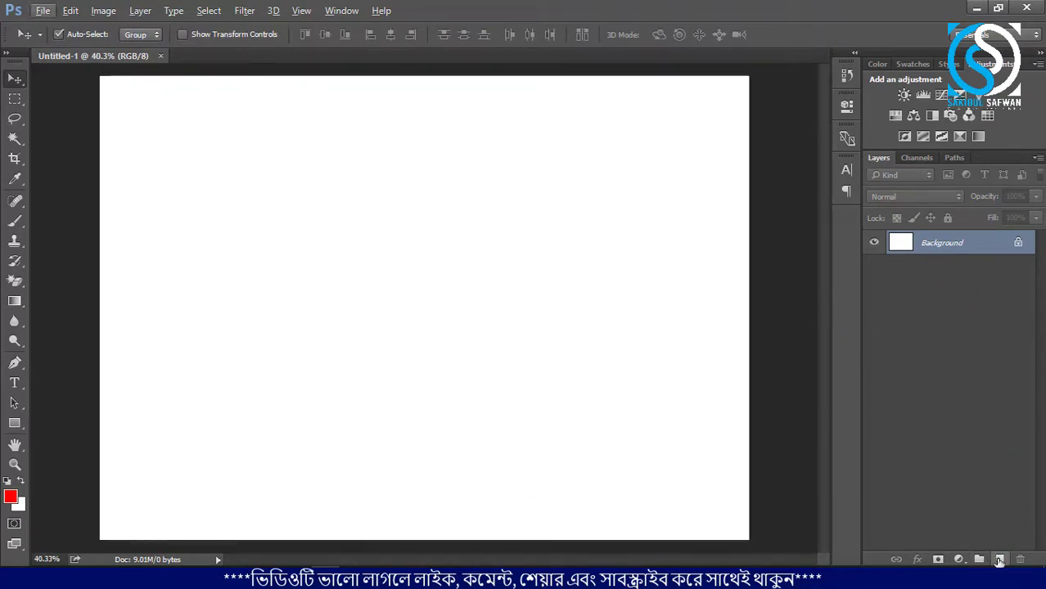
pyautogui.click(998, 559)
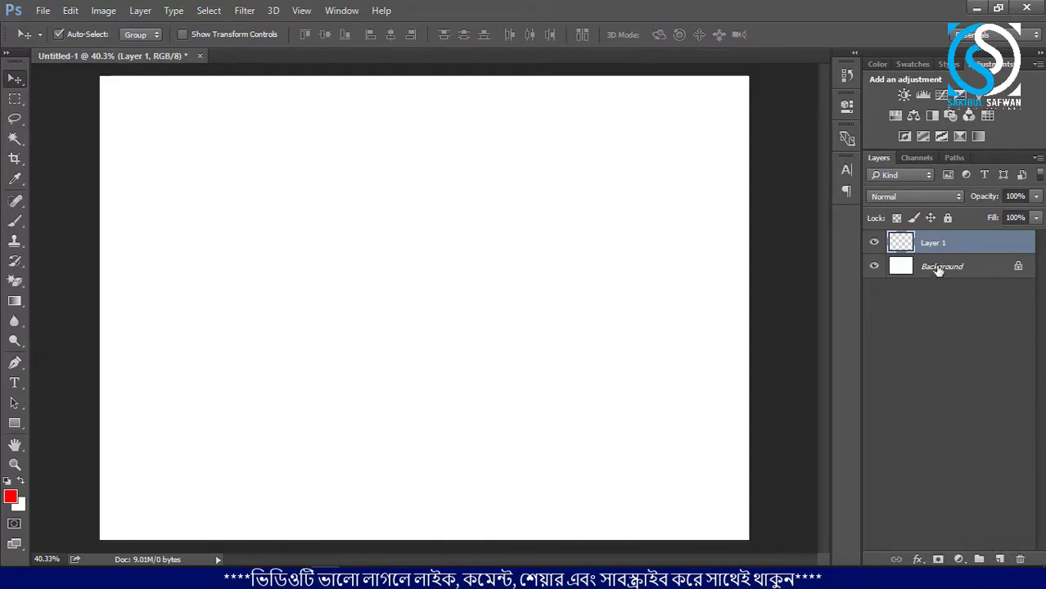
pyautogui.click(13, 300)
pyautogui.click(23, 308)
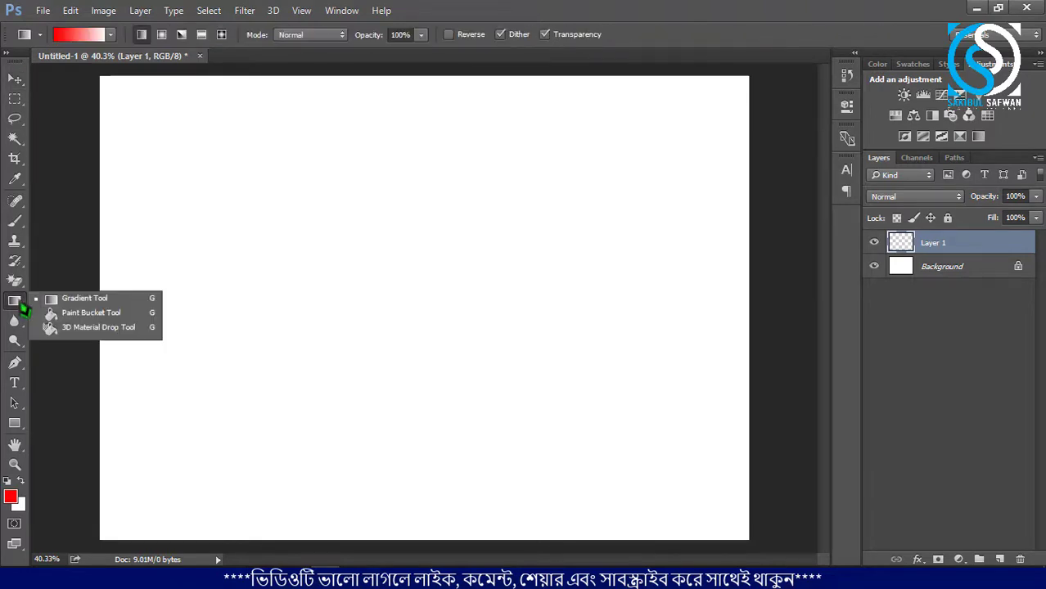
pyautogui.click(68, 299)
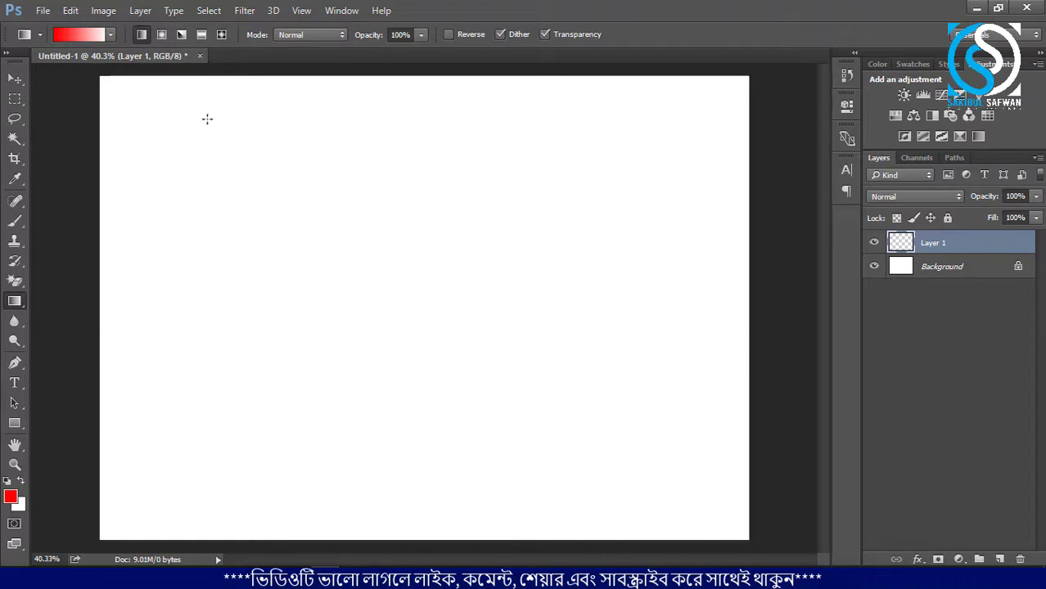
pyautogui.moveTo(111, 84); pyautogui.dragTo(711, 509)
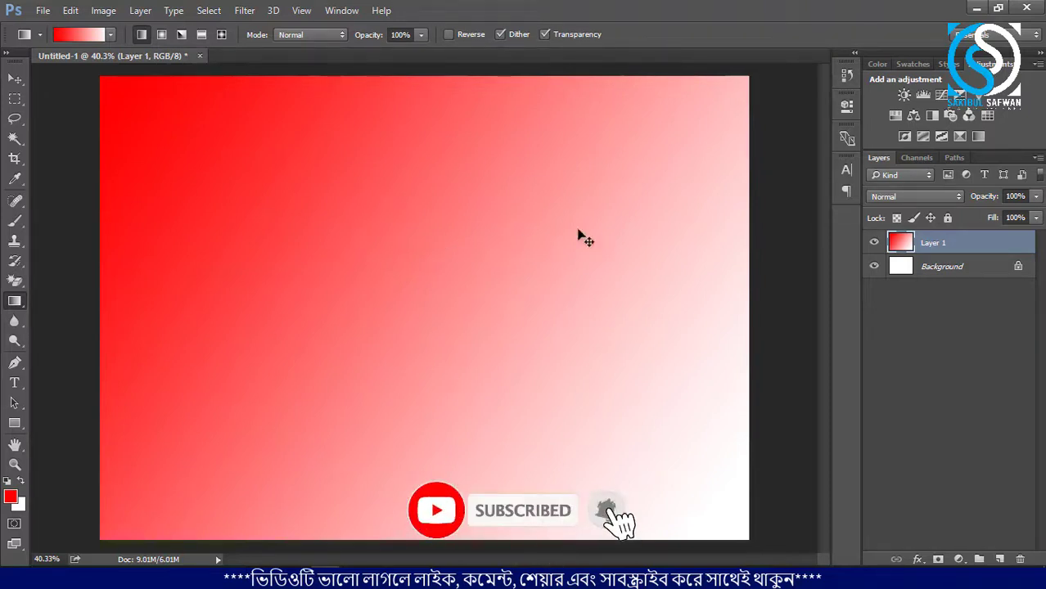
pyautogui.hotkey('ctrl', 'z')
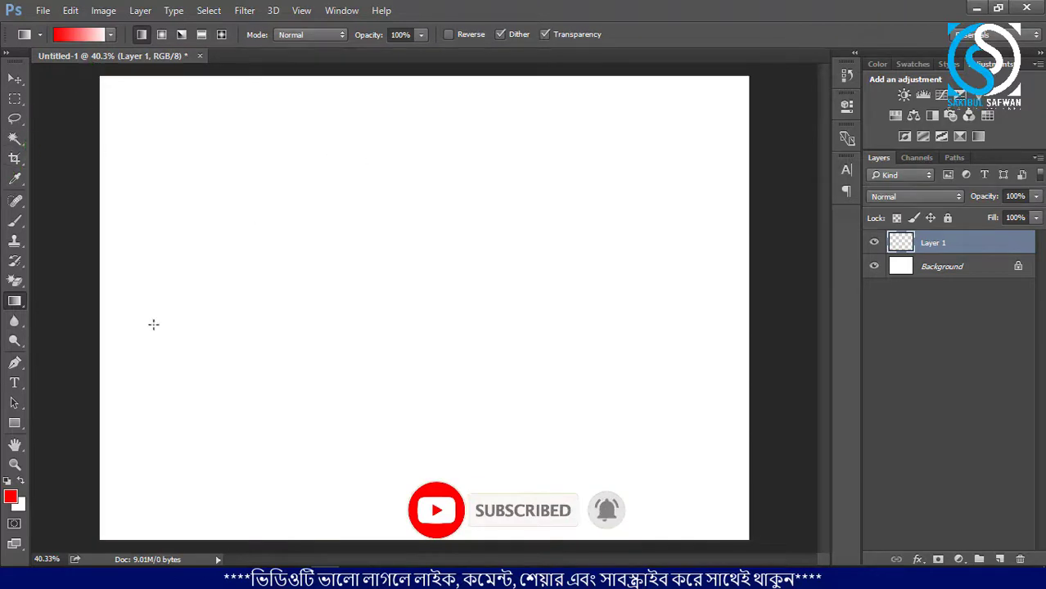
pyautogui.rightClick(14, 301)
# Step: Open the Gradient Editor and preview several presets, settling on Black, White
pyautogui.click(82, 299)
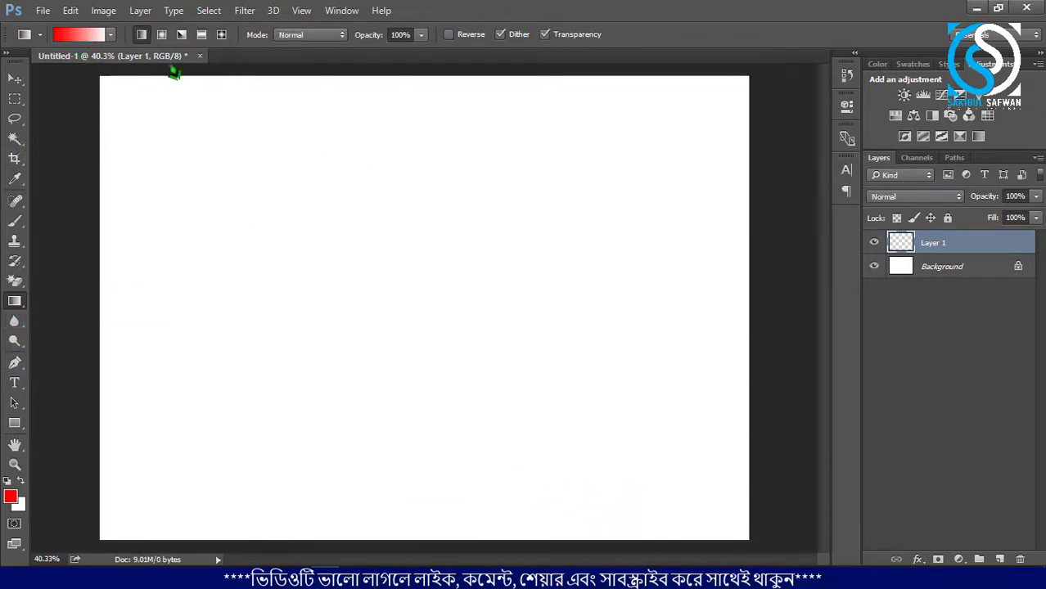
pyautogui.click(85, 44)
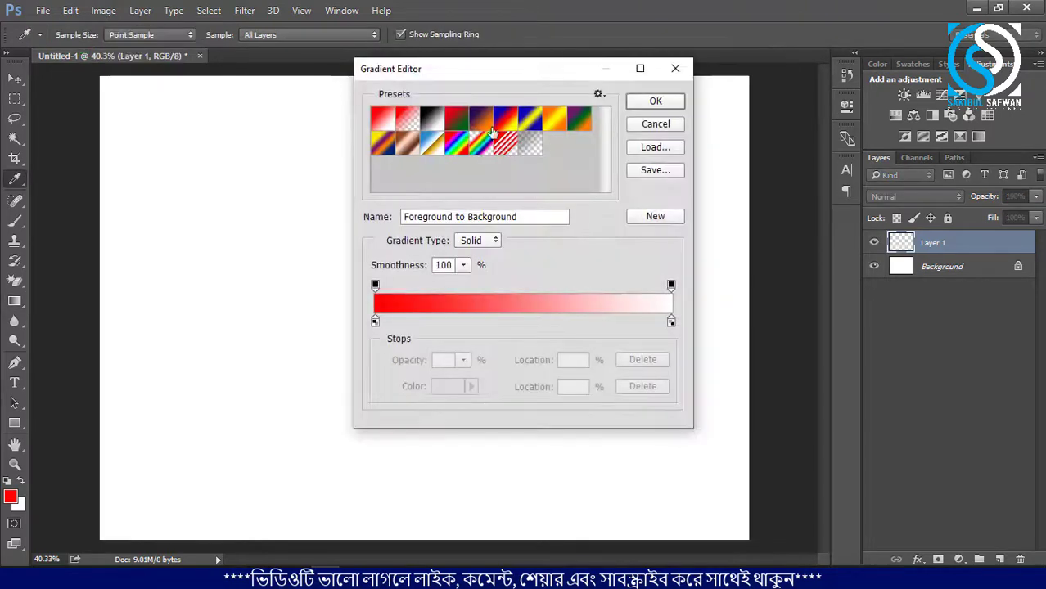
pyautogui.moveTo(528, 72)
pyautogui.mouseDown()
pyautogui.moveTo(692, 106)
pyautogui.moveTo(667, 97)
pyautogui.mouseUp()
pyautogui.click(588, 147)
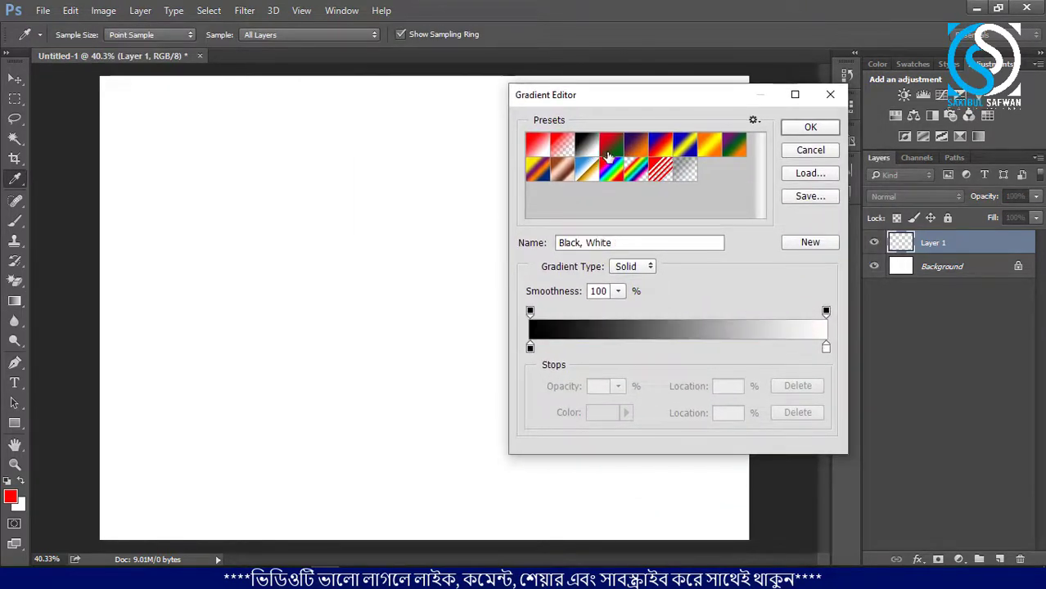
pyautogui.click(635, 147)
pyautogui.click(709, 147)
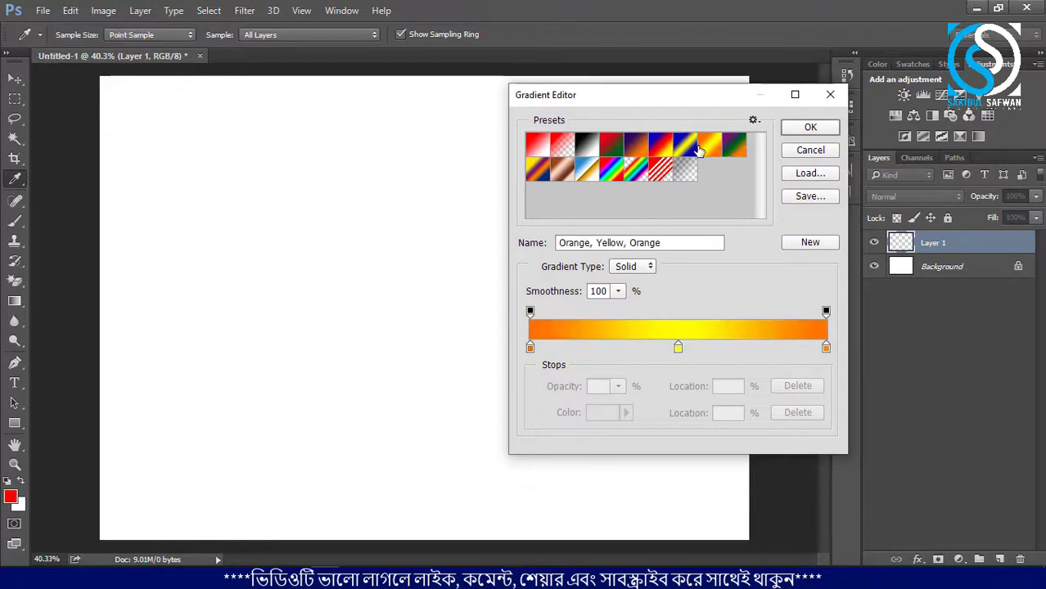
pyautogui.click(635, 148)
pyautogui.click(562, 147)
pyautogui.click(660, 147)
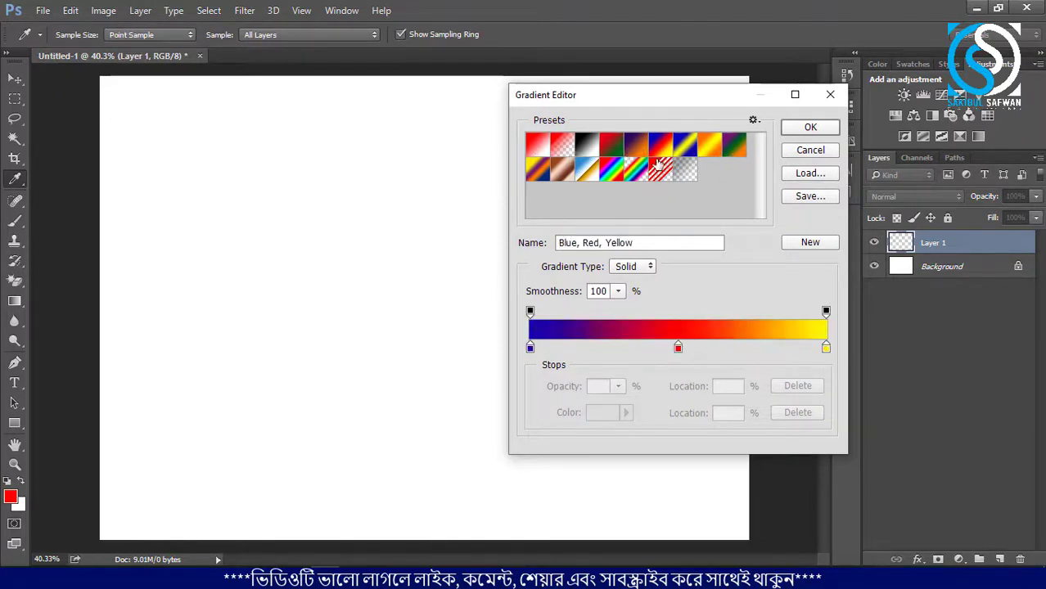
pyautogui.click(610, 147)
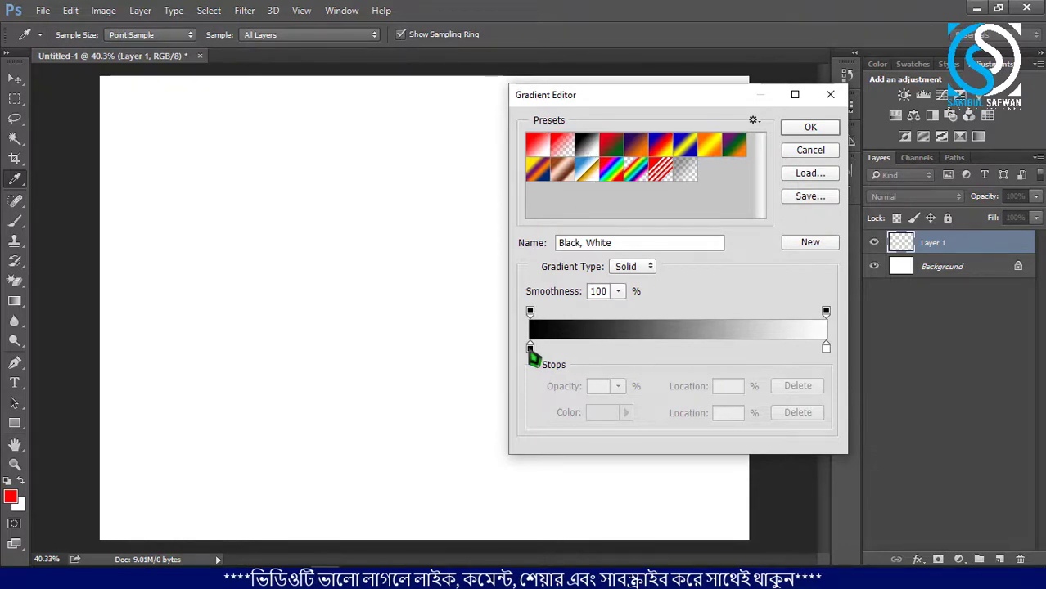
# Step: Try a different hue on the gradient's left colour stop
pyautogui.click(530, 349)
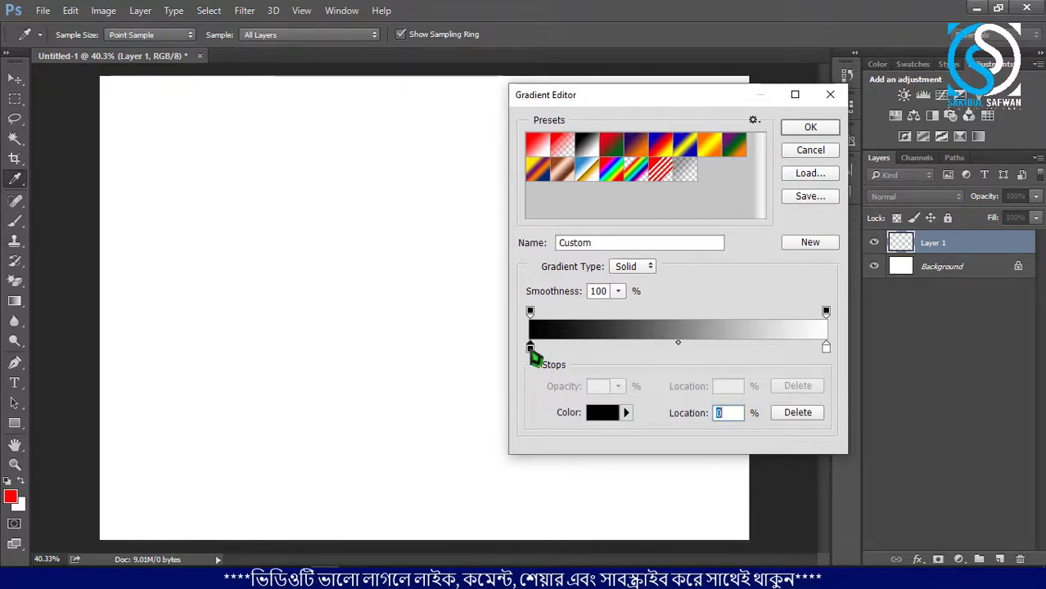
pyautogui.click(607, 417)
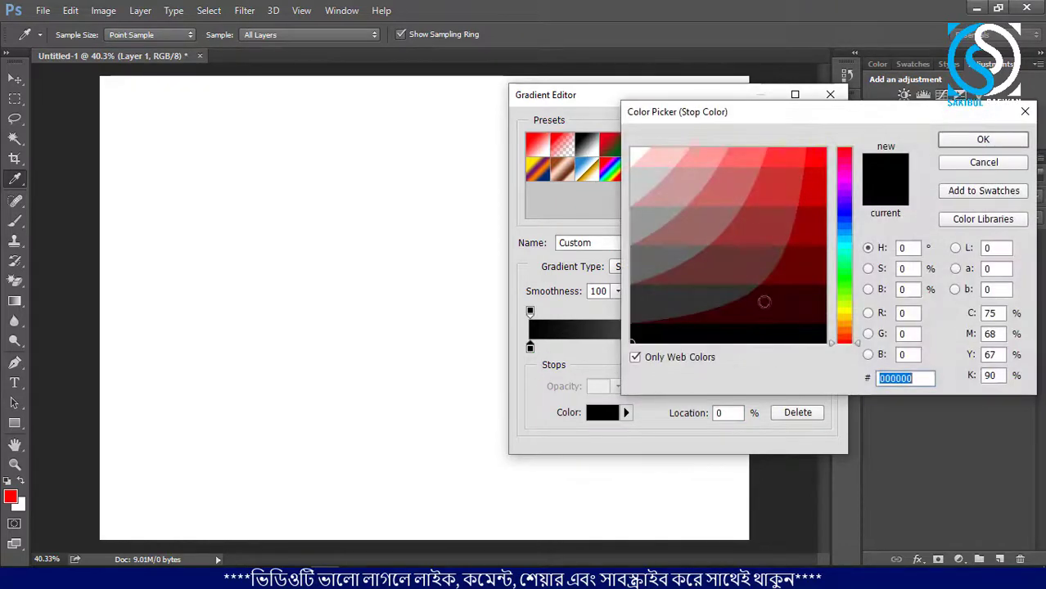
pyautogui.click(843, 215)
pyautogui.click(978, 141)
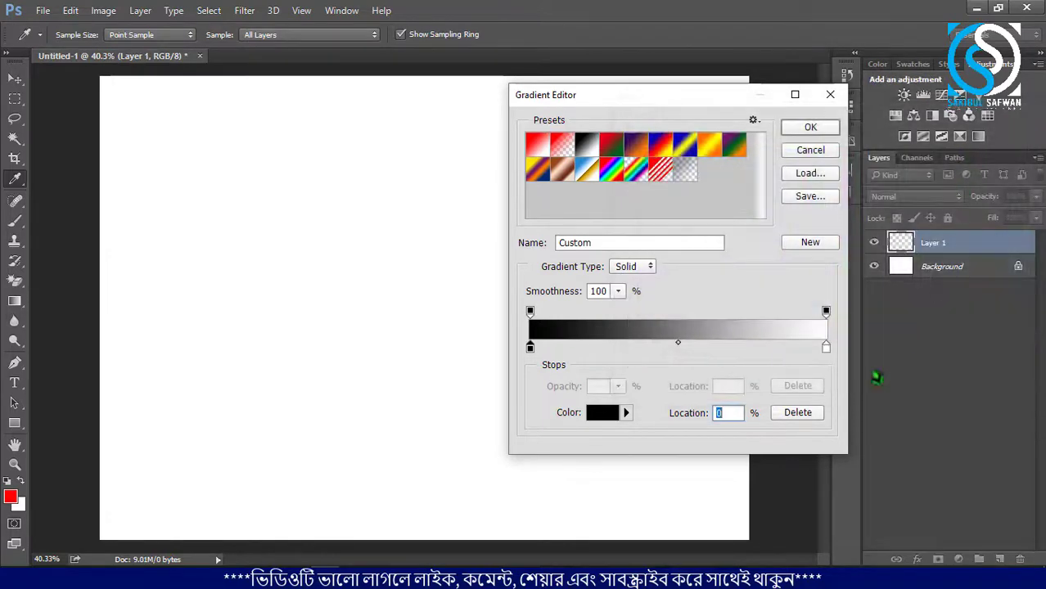
# Step: Set the gradient's right colour stop to pure red
pyautogui.click(826, 349)
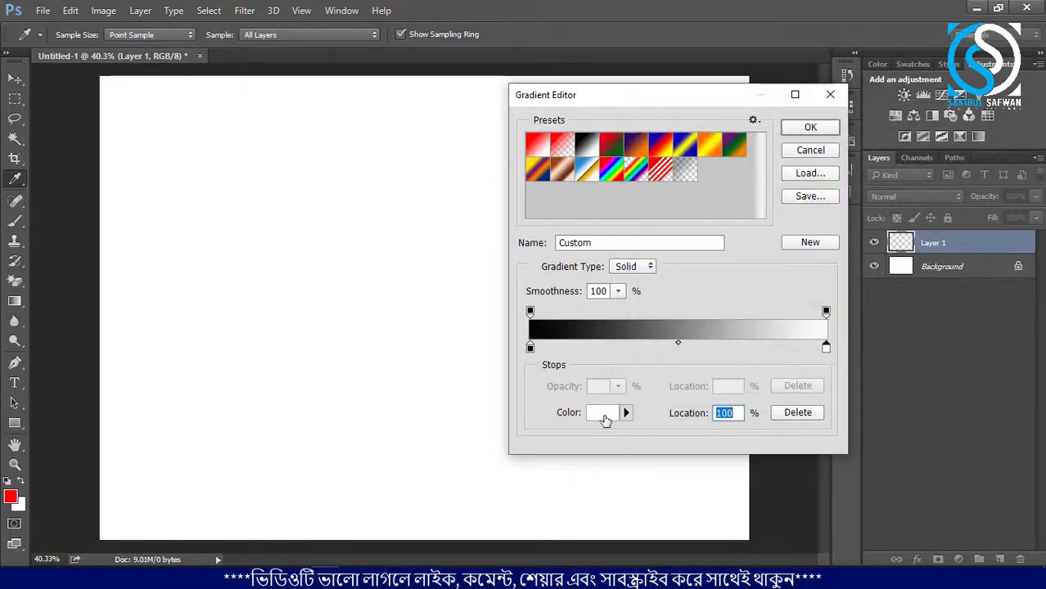
pyautogui.click(605, 420)
pyautogui.click(823, 160)
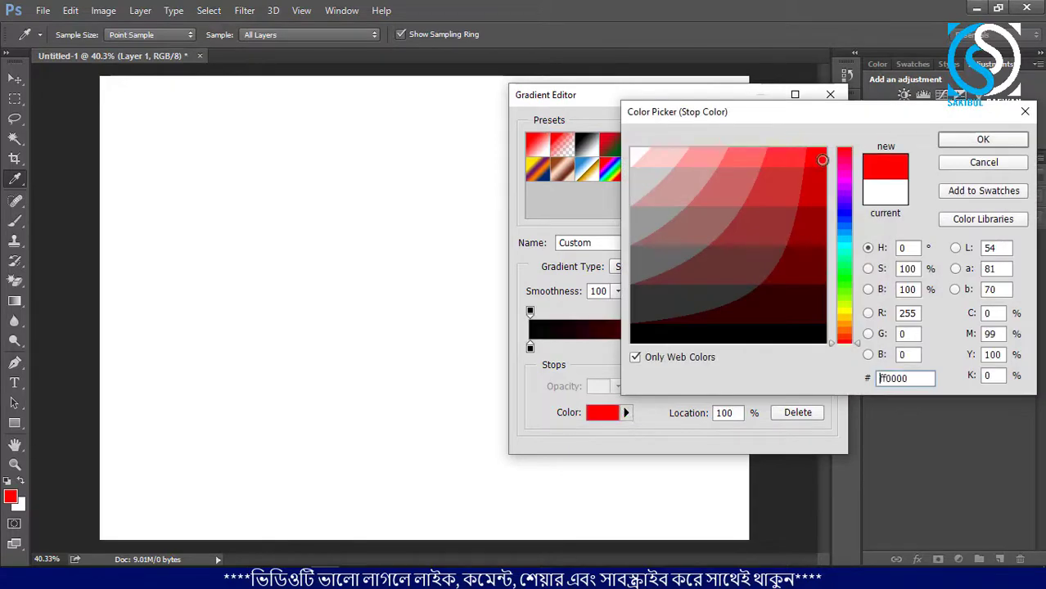
pyautogui.click(825, 152)
pyautogui.click(978, 141)
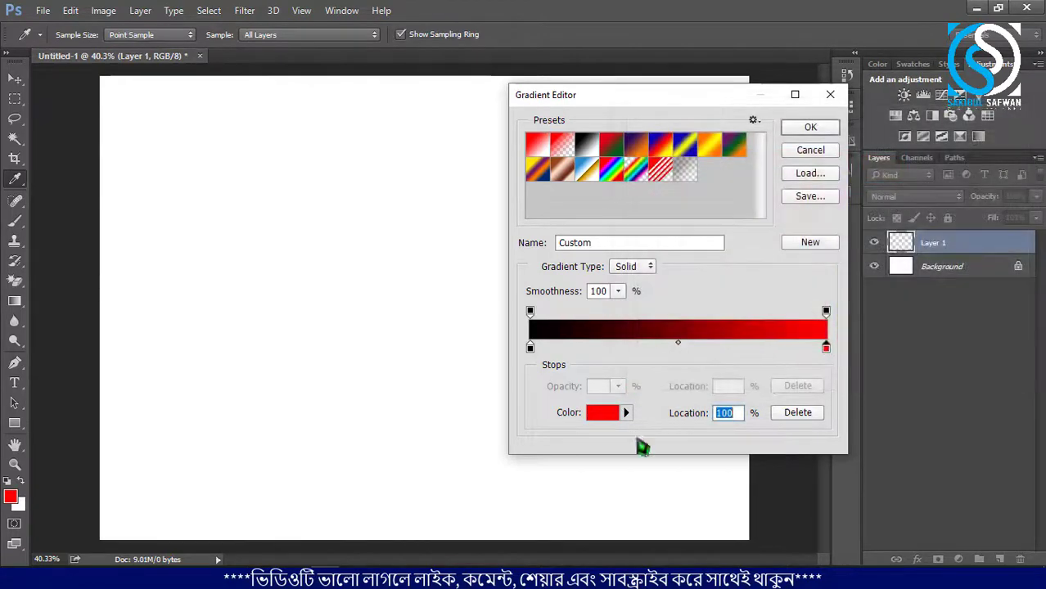
# Step: Set the left colour stop to pure blue (0000ff)
pyautogui.click(530, 348)
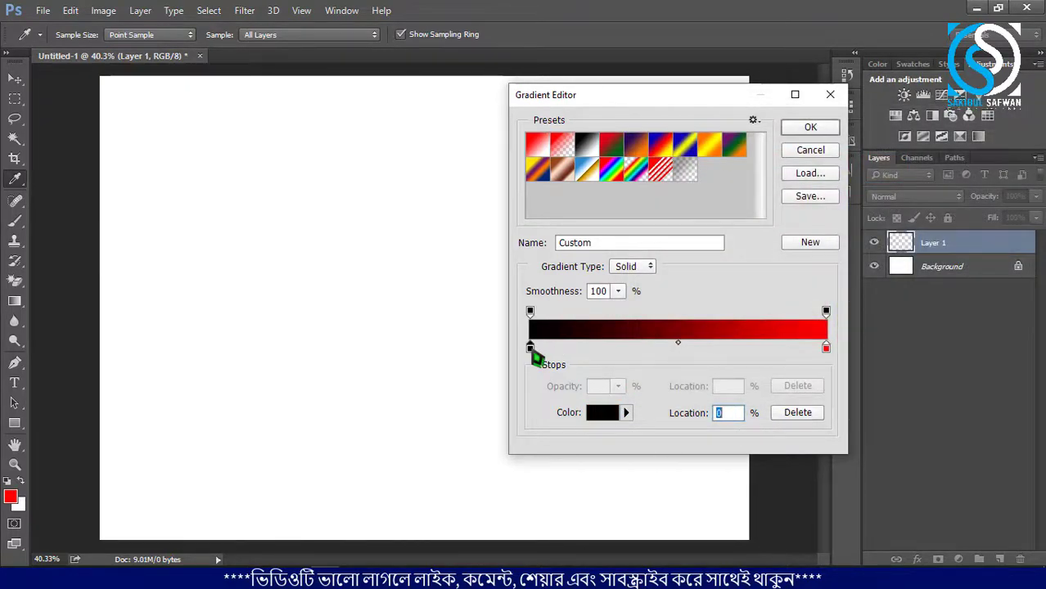
pyautogui.click(603, 412)
pyautogui.click(844, 215)
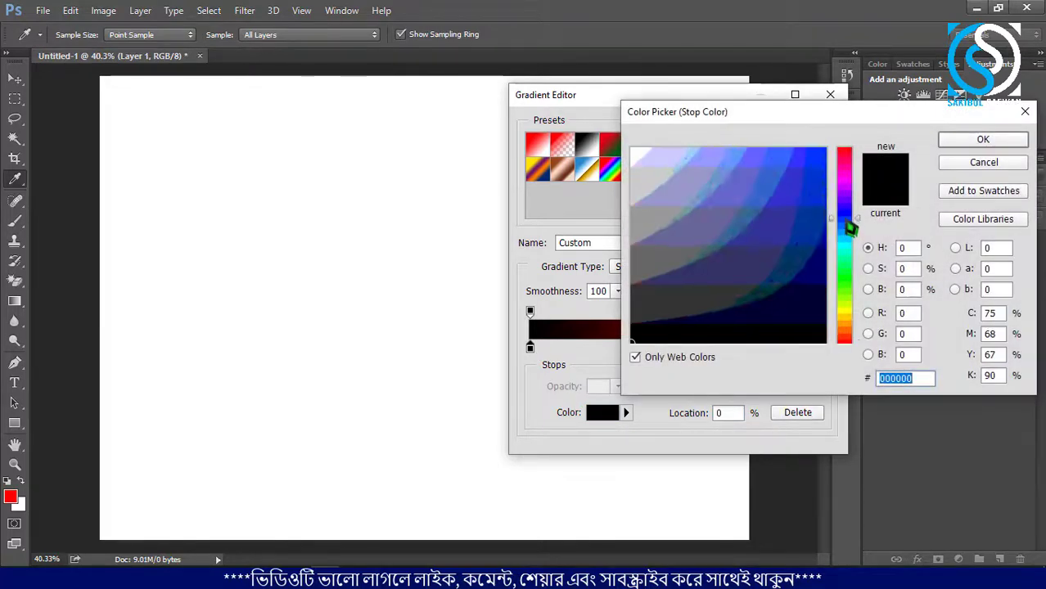
pyautogui.click(825, 149)
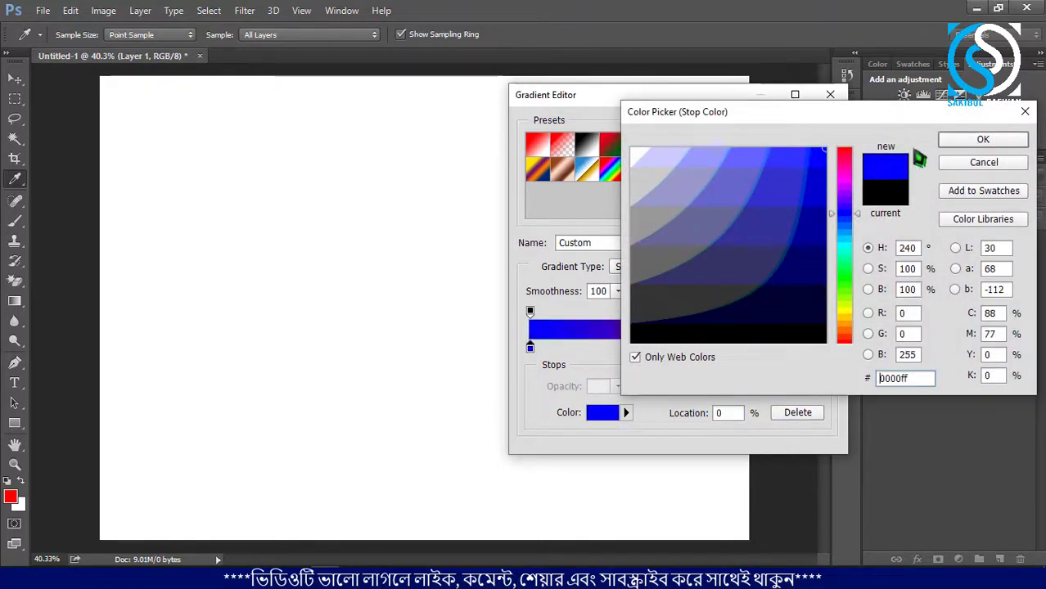
pyautogui.click(982, 139)
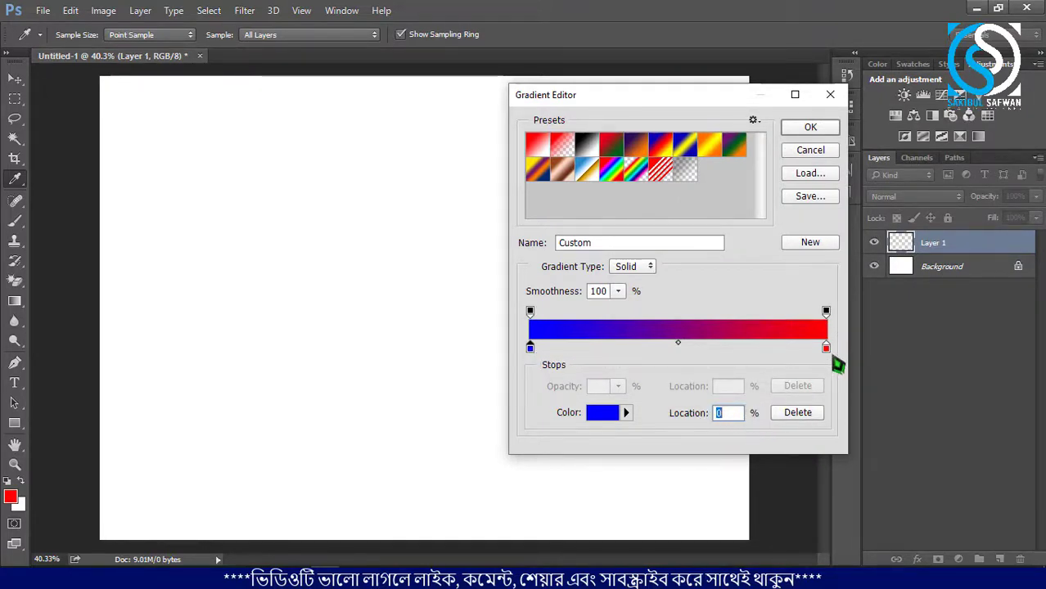
# Step: Add a green colour stop at 53%, then drag it off to remove it
pyautogui.click(688, 348)
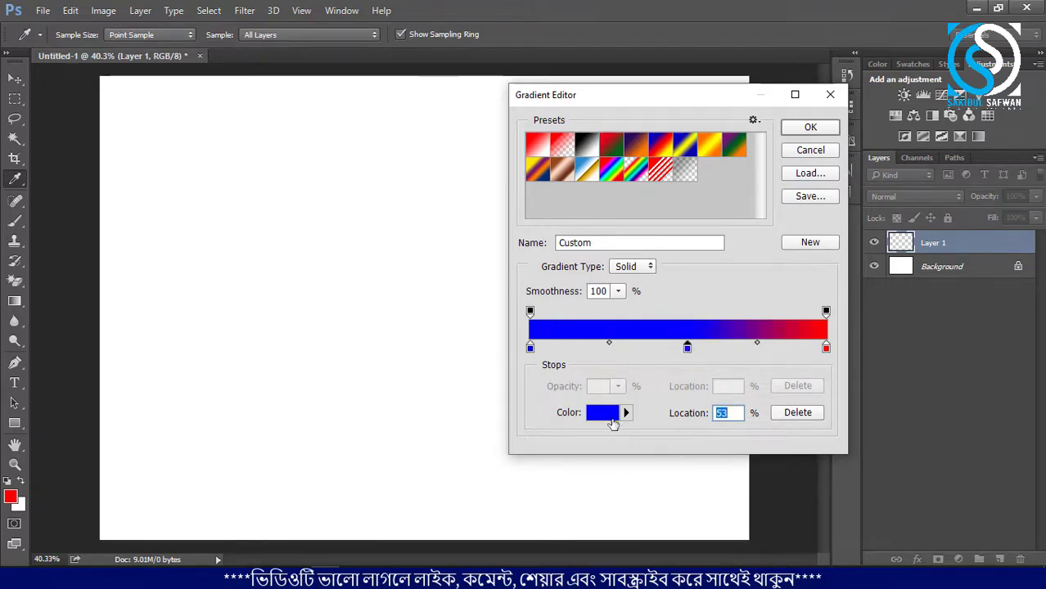
pyautogui.click(603, 413)
pyautogui.moveTo(850, 238); pyautogui.dragTo(850, 281)
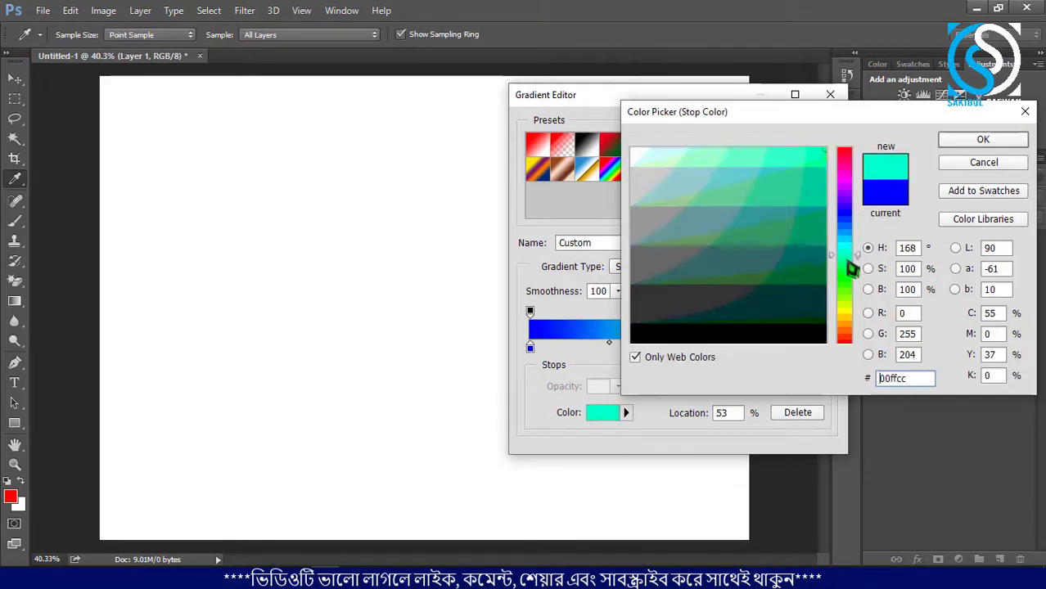
pyautogui.click(981, 141)
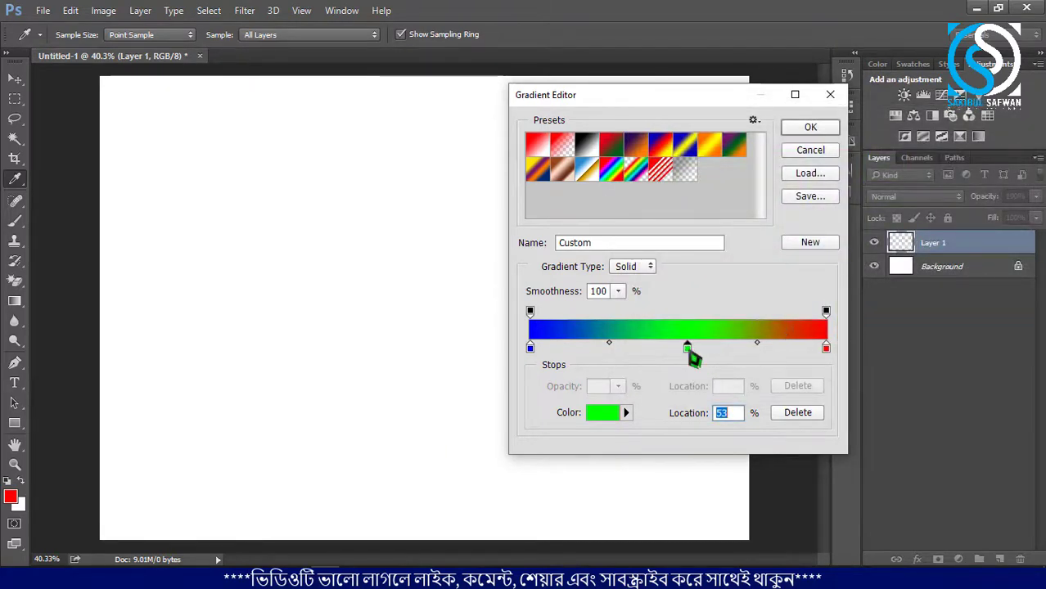
pyautogui.moveTo(687, 351); pyautogui.dragTo(691, 370)
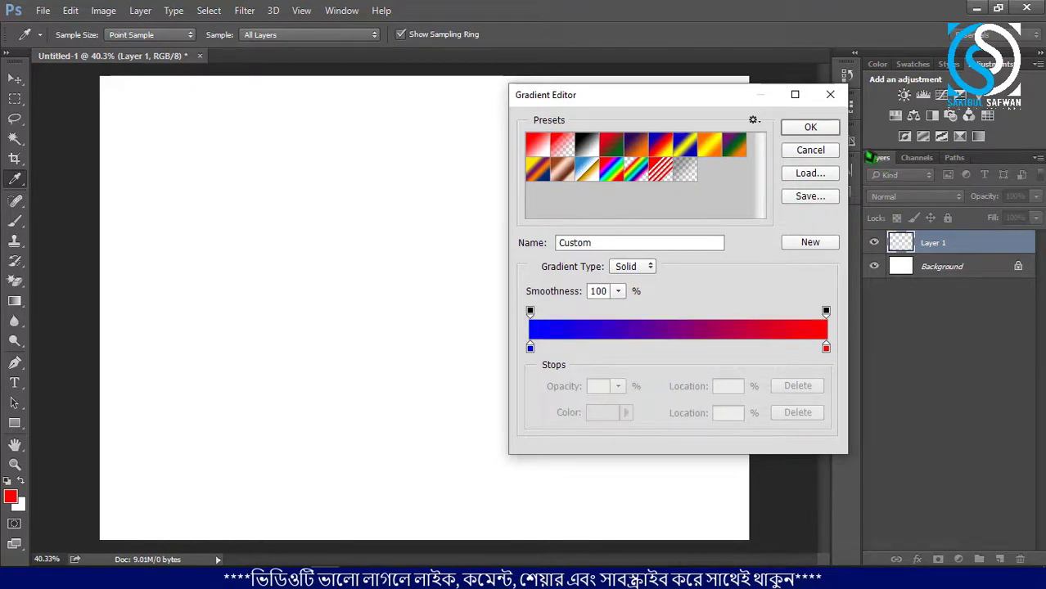
# Step: Accept the blue-to-red gradient and try several fill directions on Layer 1, undoing each
pyautogui.click(811, 130)
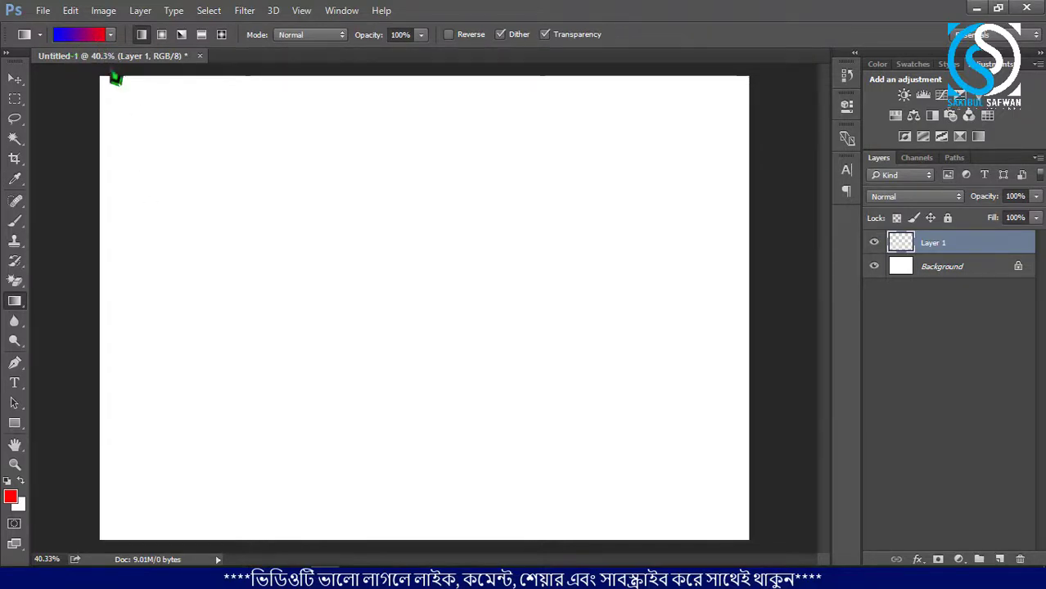
pyautogui.moveTo(109, 78); pyautogui.dragTo(744, 534)
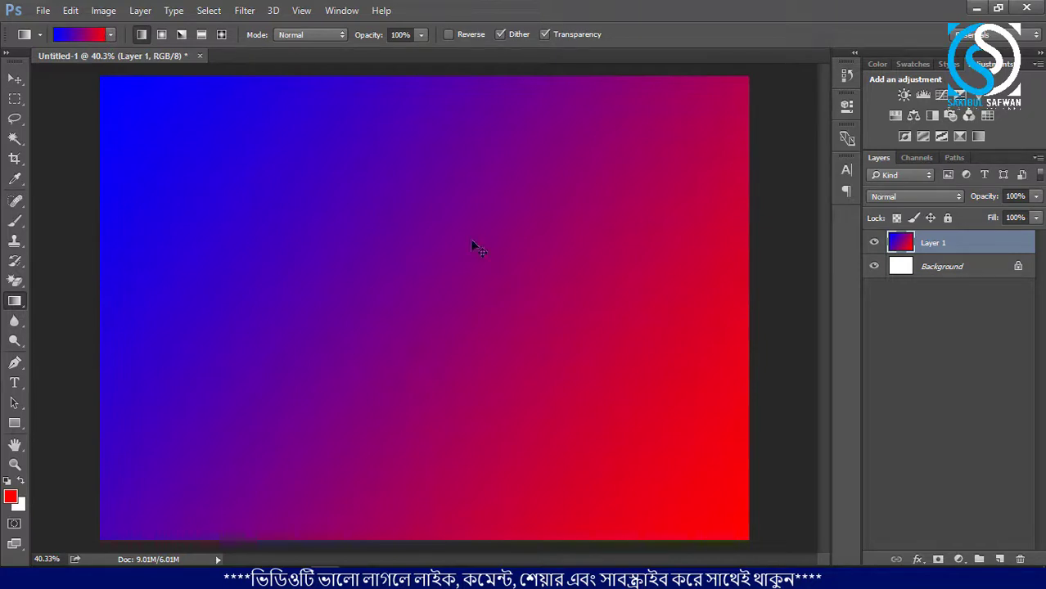
pyautogui.press('Delete')
pyautogui.moveTo(601, 107)
pyautogui.mouseDown()
pyautogui.moveTo(309, 406)
pyautogui.moveTo(166, 489)
pyautogui.mouseUp()
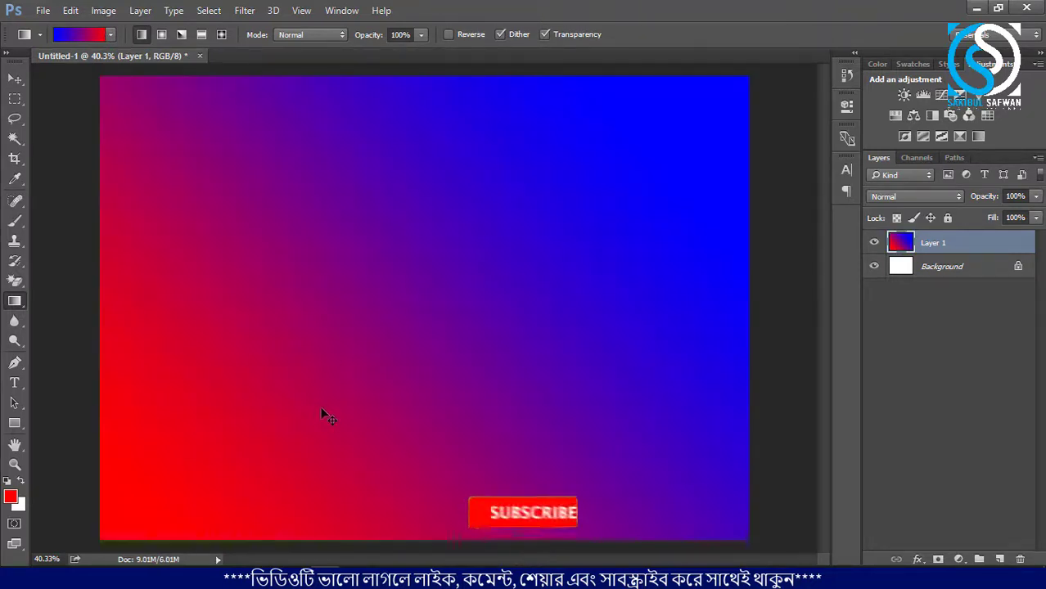
pyautogui.press('Delete')
pyautogui.moveTo(331, 442); pyautogui.dragTo(509, 77)
pyautogui.press('Delete')
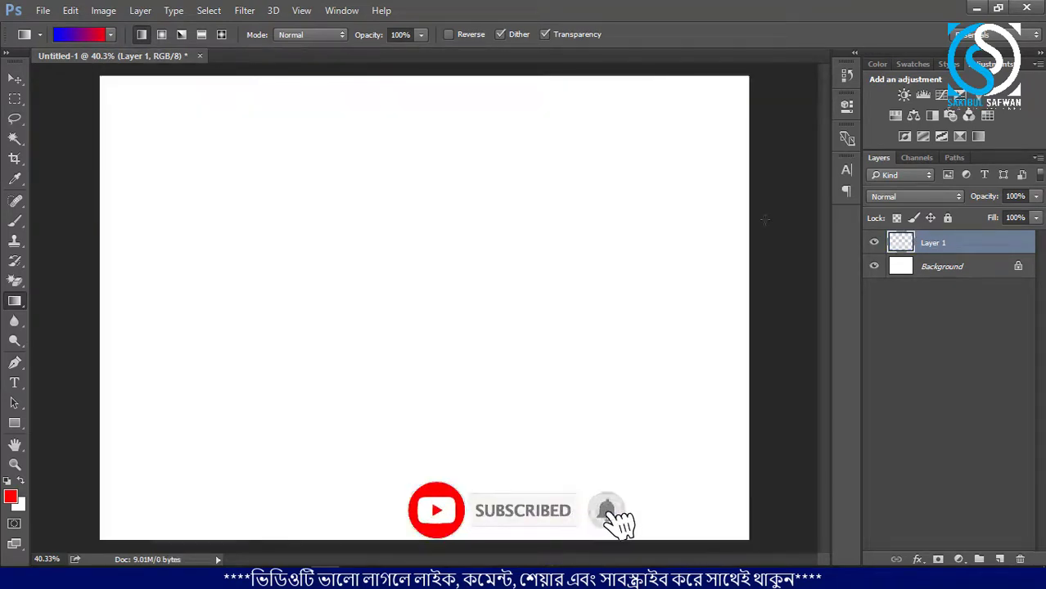
# Step: Fill Layer 1 from top-left to bottom-right, then add Layer 2 and hide Layer 1
pyautogui.moveTo(133, 96)
pyautogui.mouseDown()
pyautogui.moveTo(706, 552)
pyautogui.moveTo(731, 519)
pyautogui.mouseUp()
pyautogui.click(1000, 559)
pyautogui.click(875, 268)
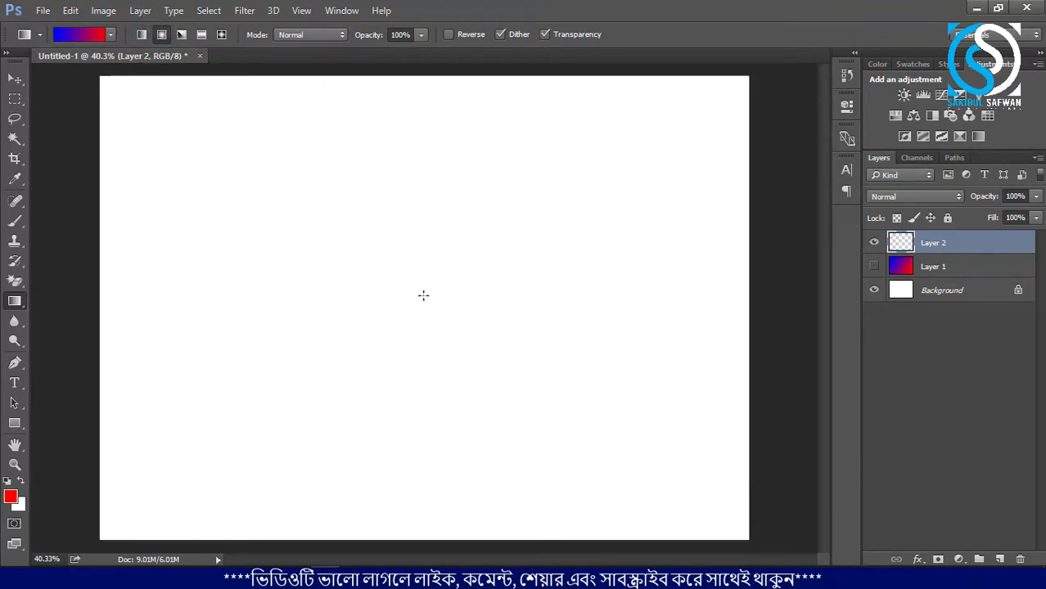
# Step: Fill Layer 2 with a centred radial blue-to-red gradient, recreating the layer once, then add Layer 3
pyautogui.moveTo(423, 295); pyautogui.dragTo(748, 541)
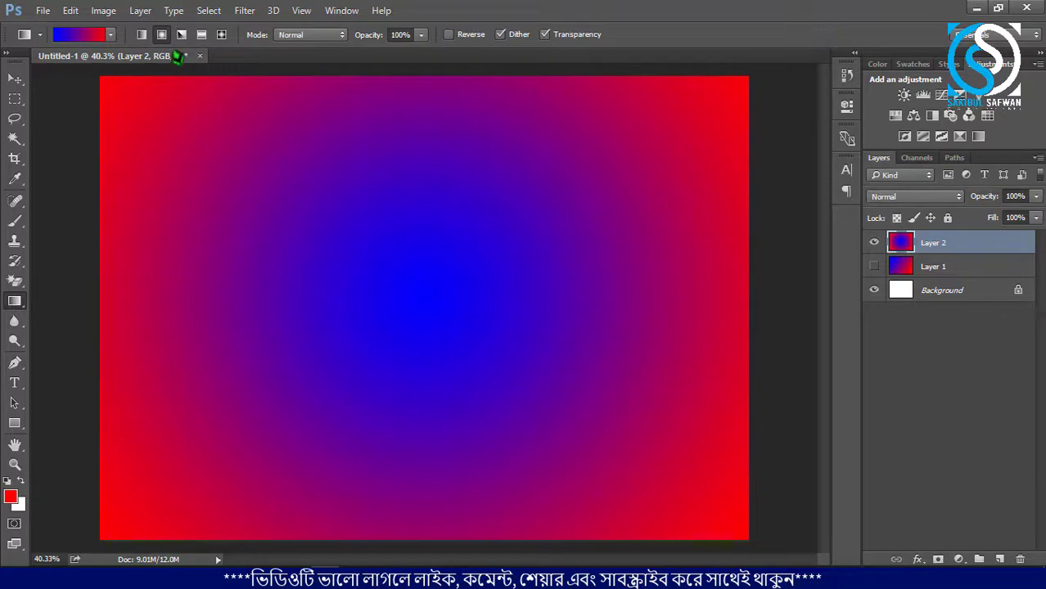
pyautogui.moveTo(933, 243); pyautogui.dragTo(1020, 559)
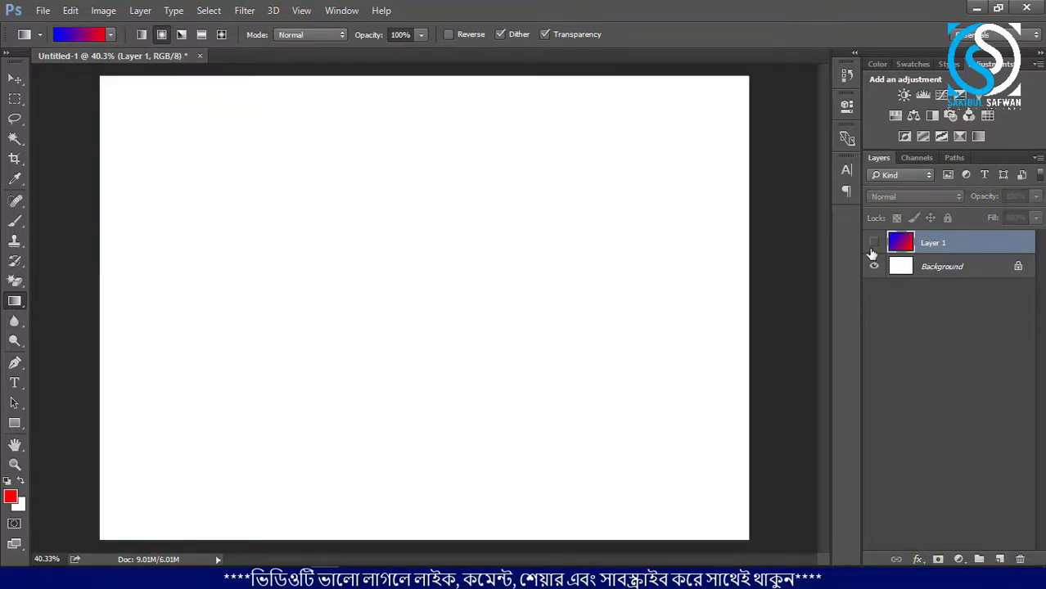
pyautogui.click(999, 559)
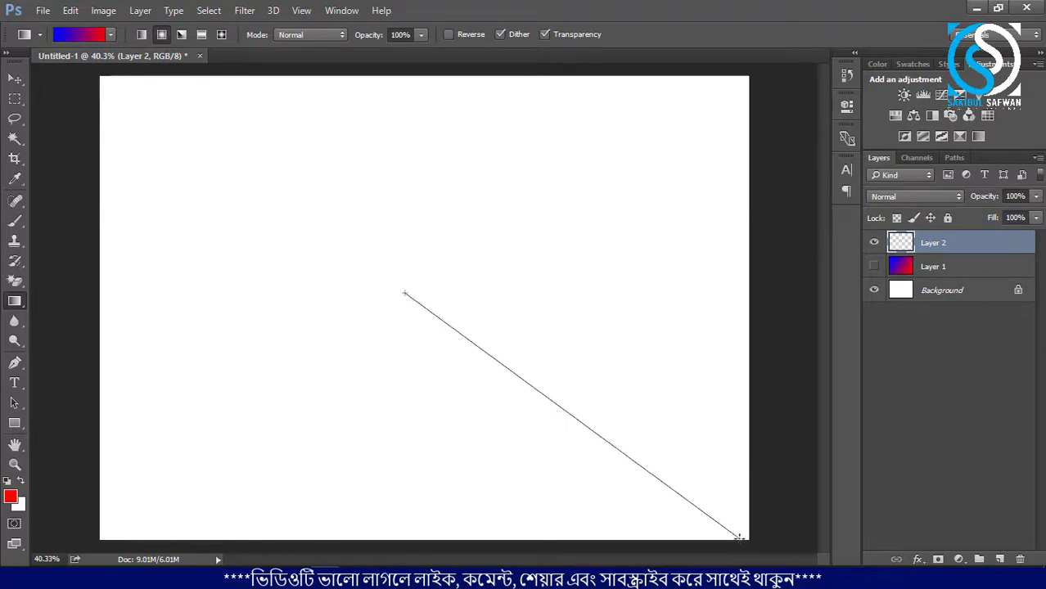
pyautogui.moveTo(405, 294); pyautogui.dragTo(740, 536)
pyautogui.click(998, 559)
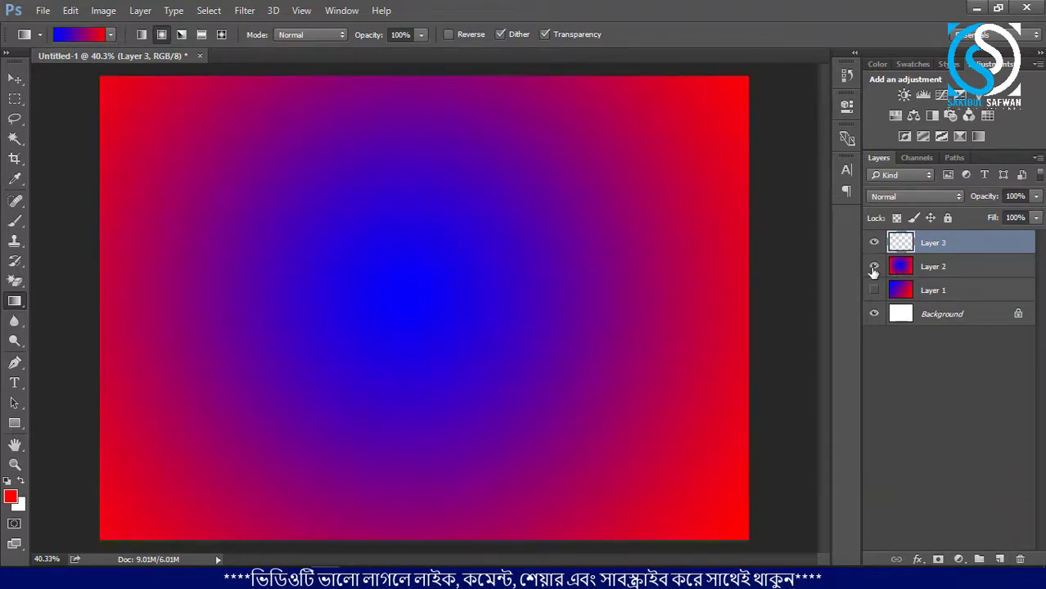
# Step: Hide Layer 2, fill Layer 3 with an angle gradient from the canvas centre, then hide it
pyautogui.click(873, 266)
pyautogui.click(181, 34)
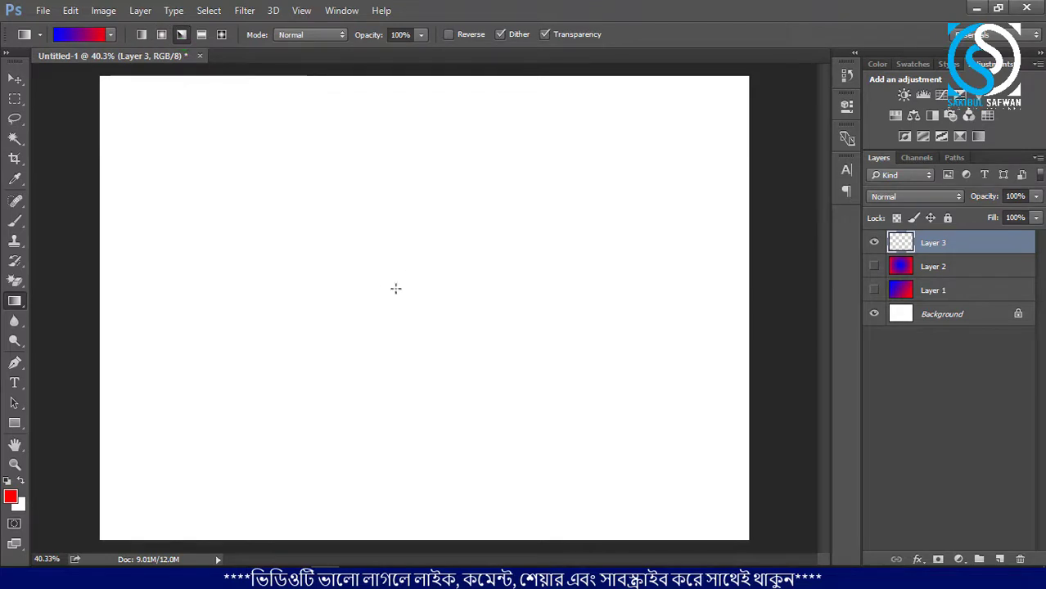
pyautogui.moveTo(404, 306); pyautogui.dragTo(753, 302)
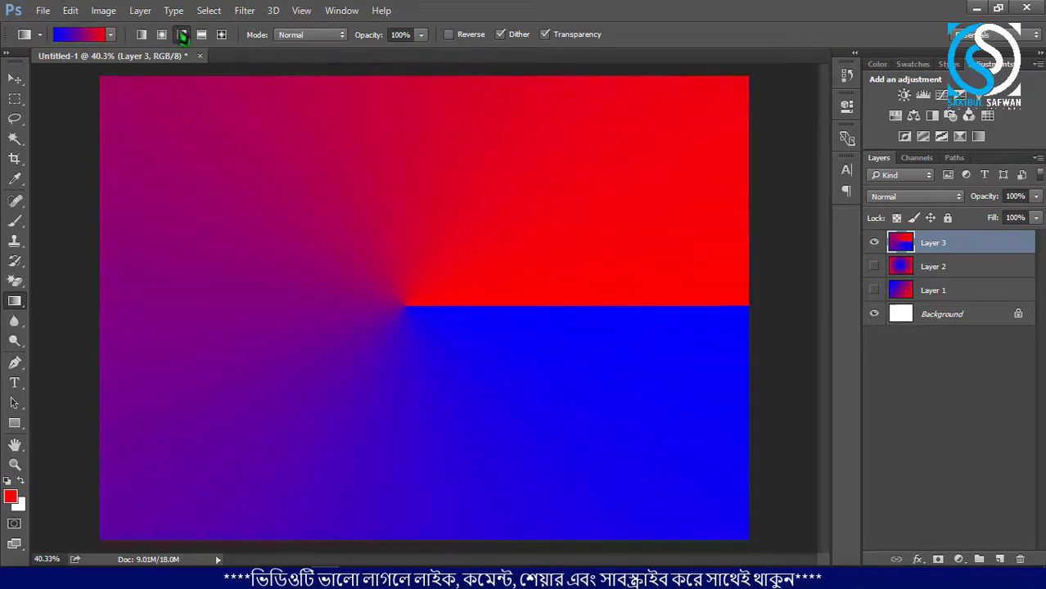
pyautogui.click(873, 242)
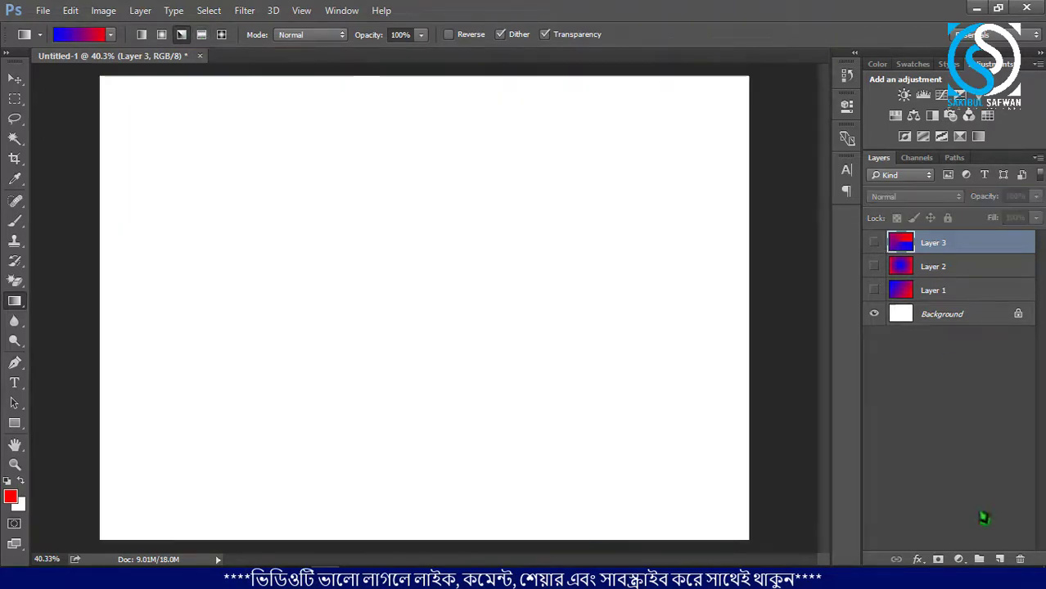
# Step: Add Layer 4 and fill it top to bottom with a reflected blue-to-red gradient
pyautogui.click(999, 559)
pyautogui.click(203, 35)
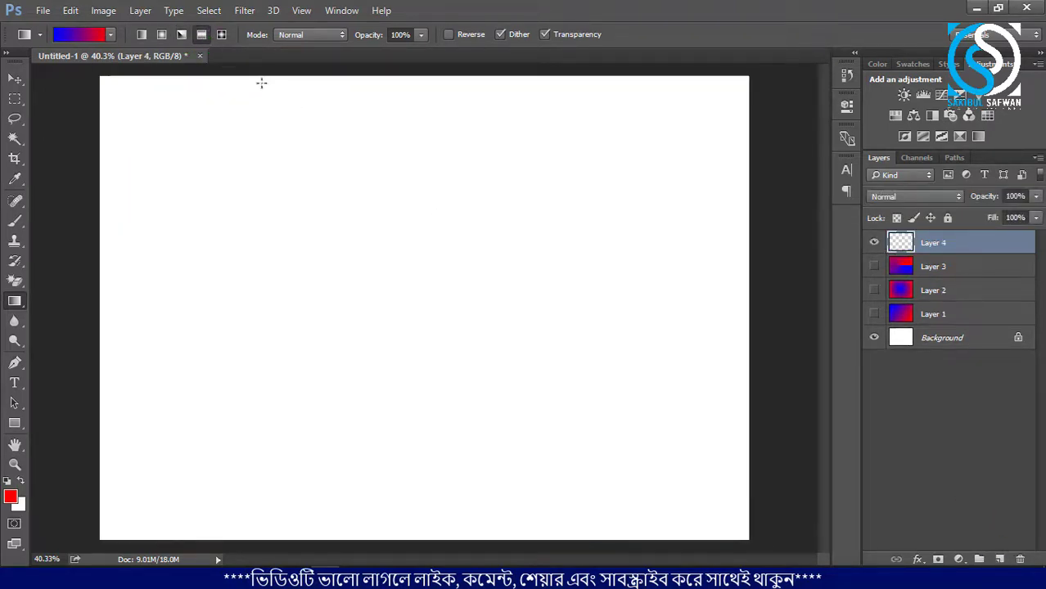
pyautogui.moveTo(401, 92); pyautogui.dragTo(401, 544)
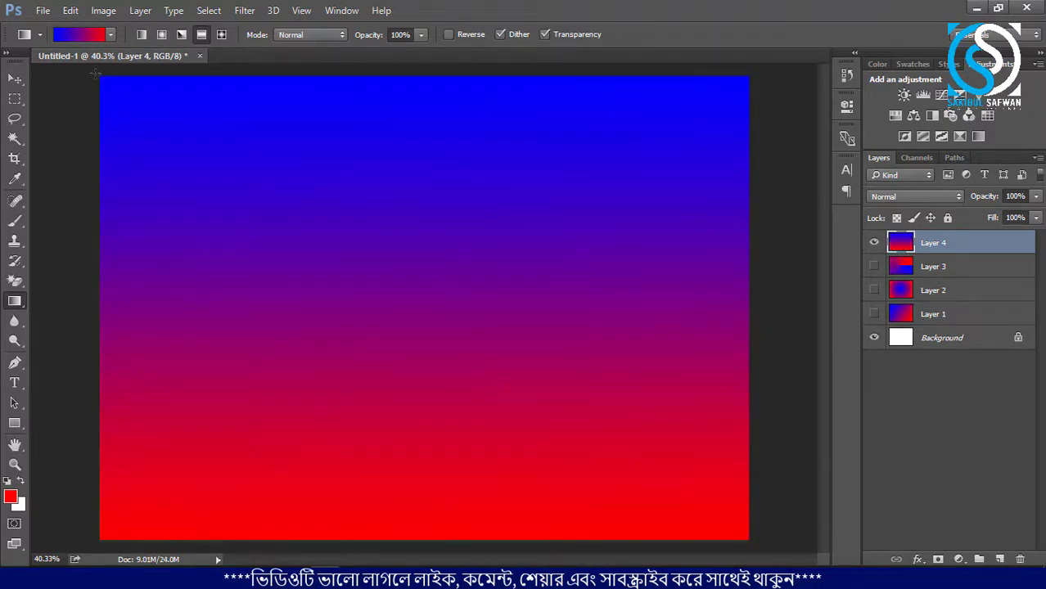
pyautogui.click(82, 34)
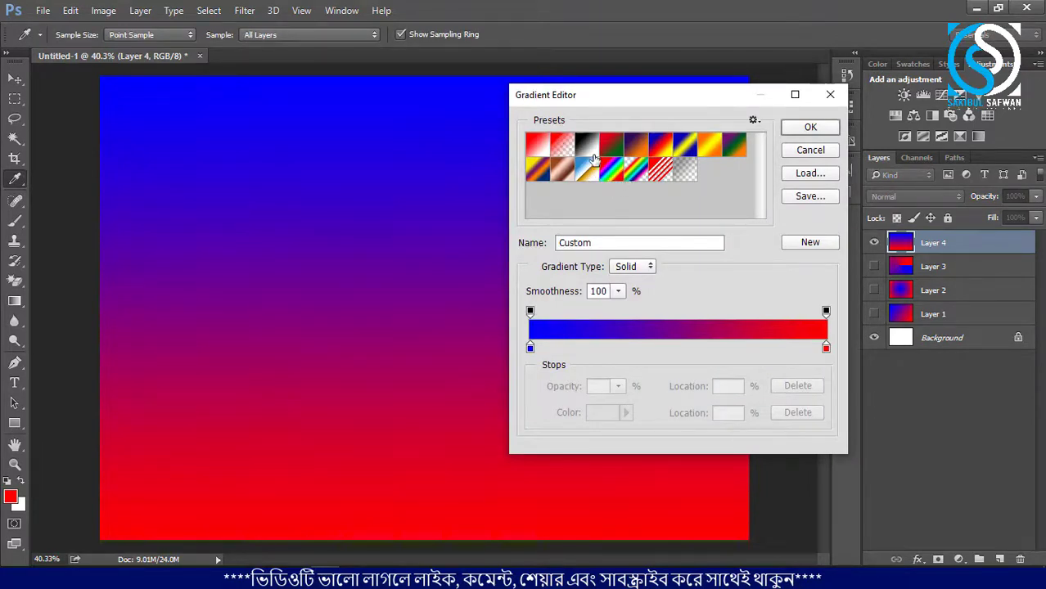
# Step: Move the red end stop to location 100, then load the Foreground to Transparent preset
pyautogui.click(826, 349)
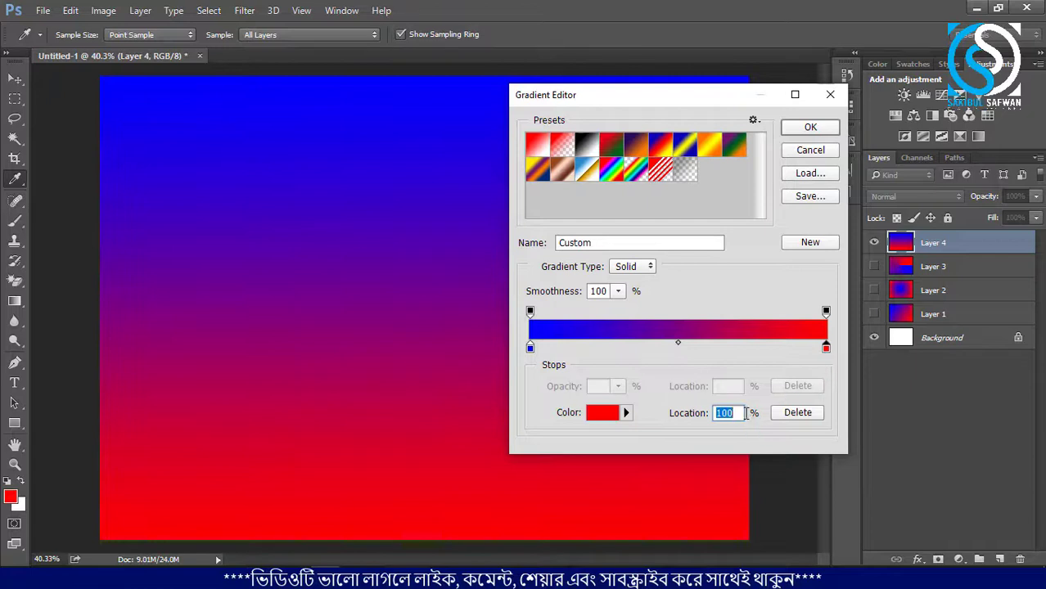
pyautogui.write('0')
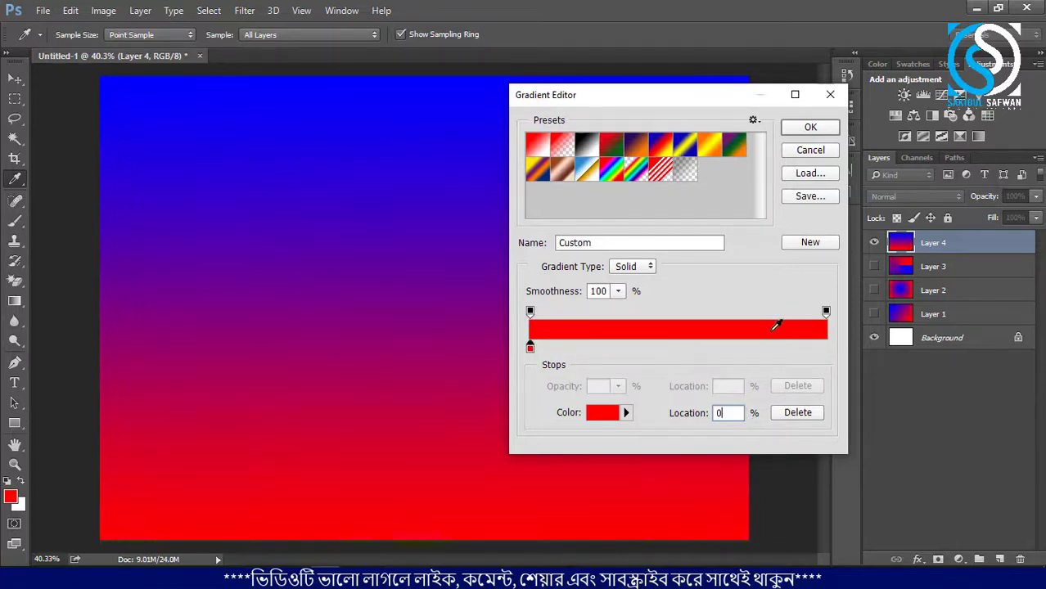
pyautogui.write('100')
pyautogui.press('Return')
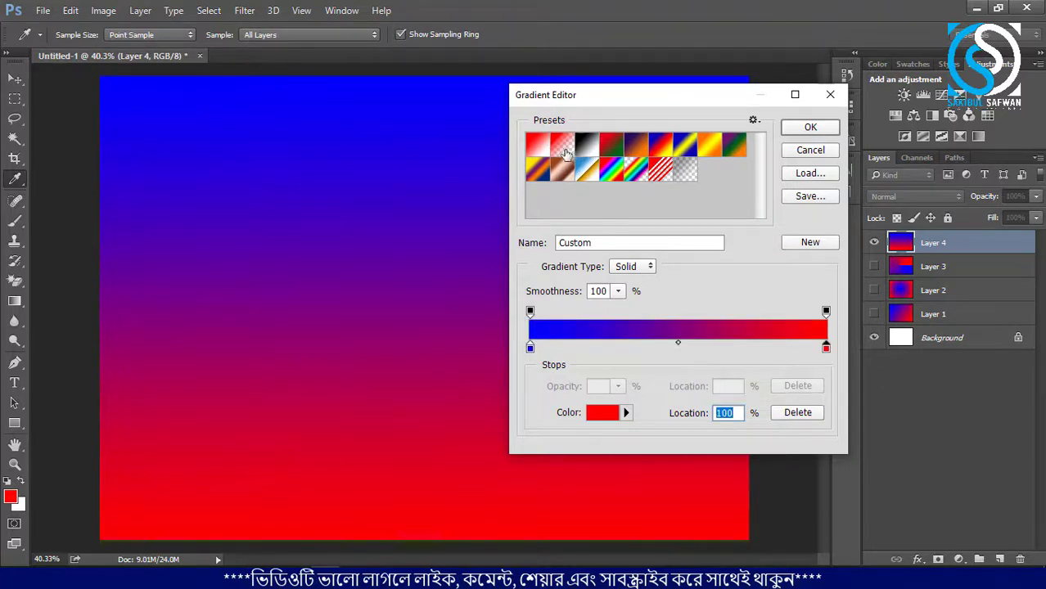
pyautogui.click(563, 147)
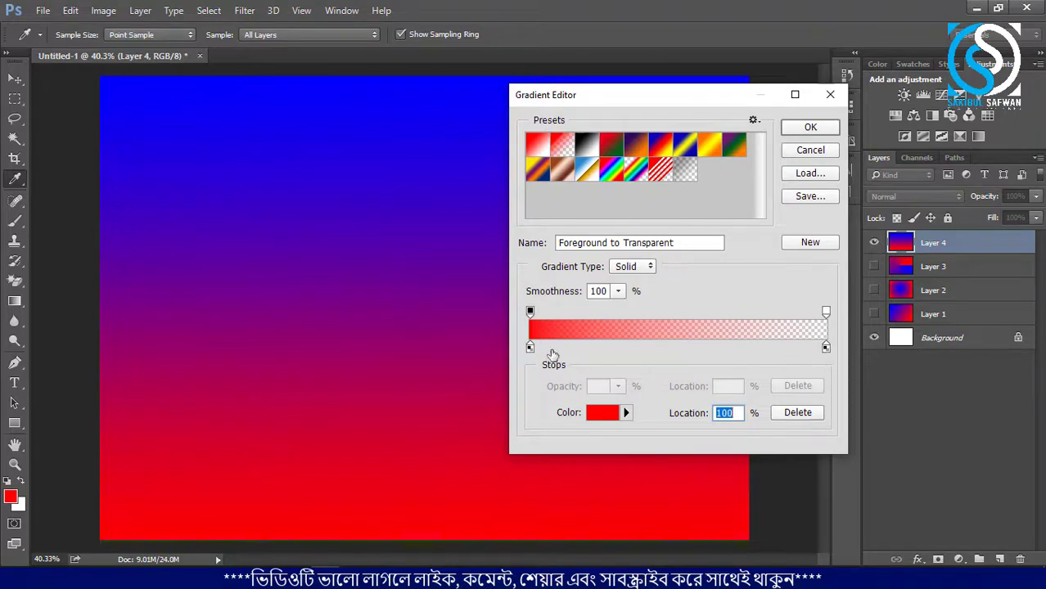
# Step: Set both colour stops to blue and accept the blue-to-transparent gradient
pyautogui.click(600, 413)
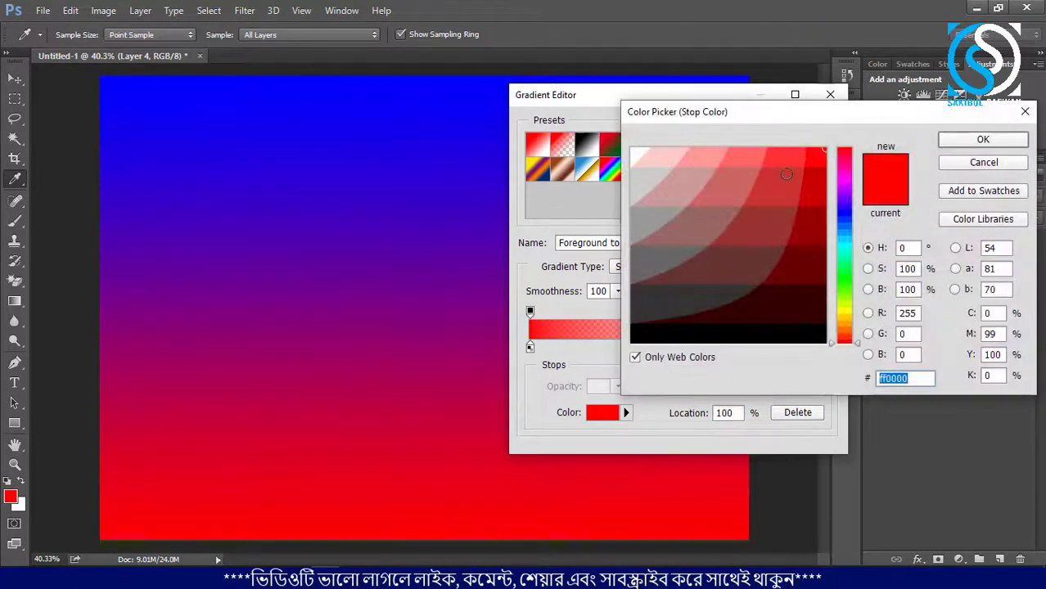
pyautogui.click(849, 214)
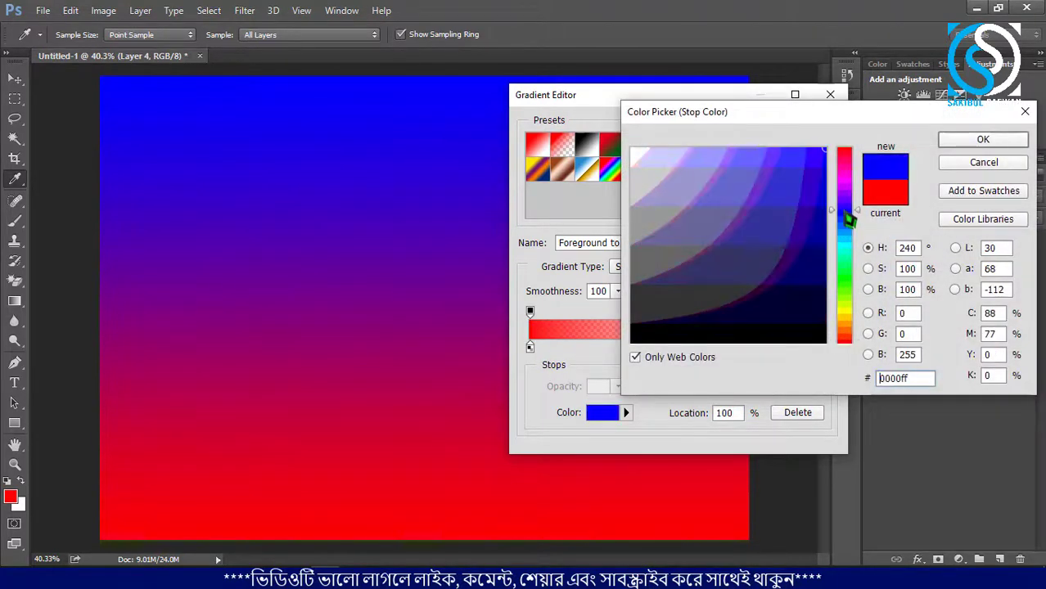
pyautogui.click(958, 141)
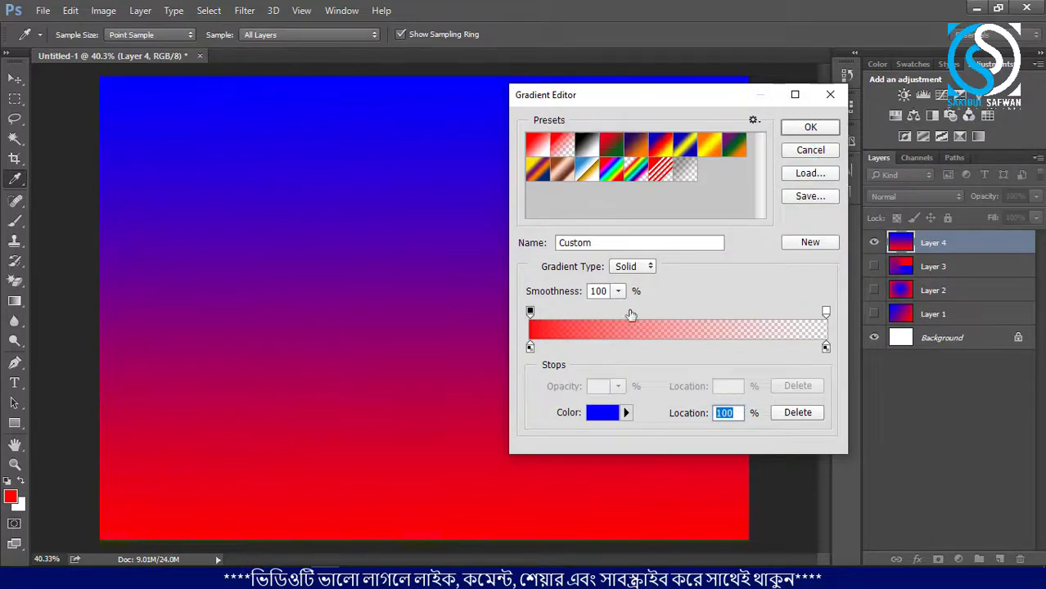
pyautogui.click(530, 348)
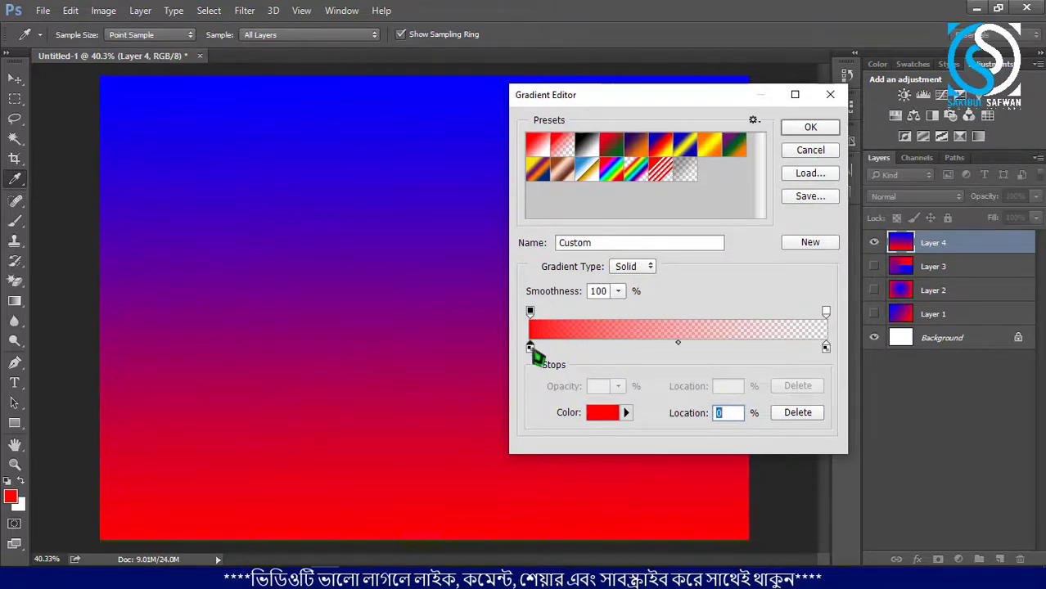
pyautogui.click(606, 413)
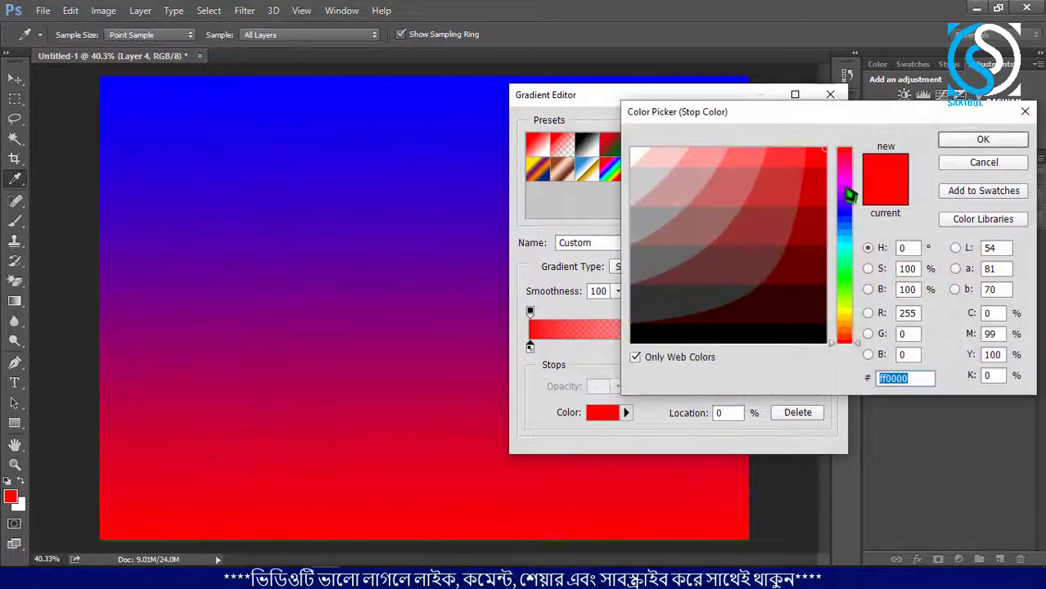
pyautogui.click(850, 216)
pyautogui.click(983, 140)
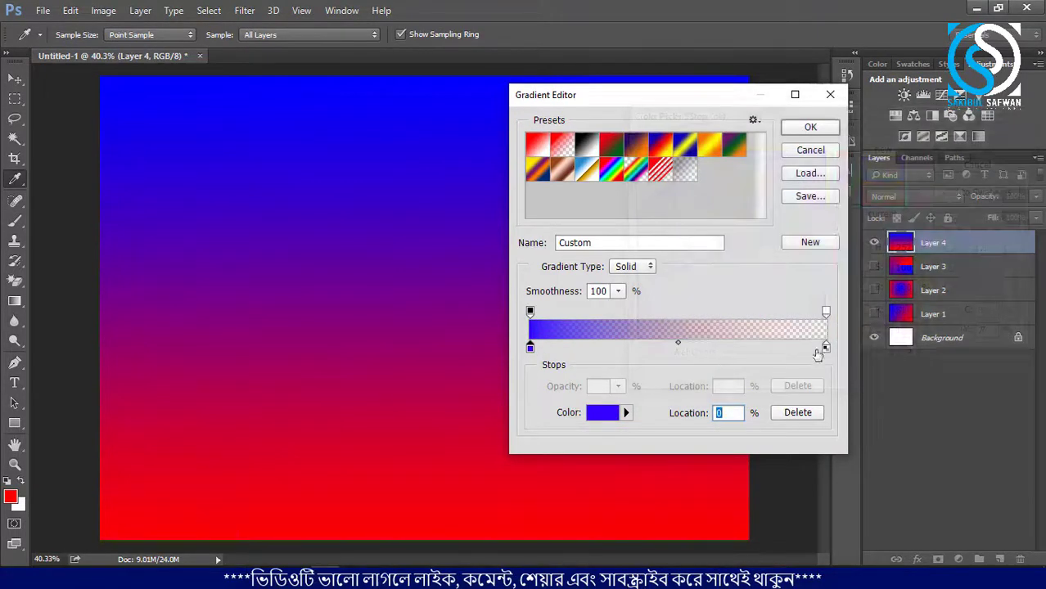
pyautogui.click(810, 127)
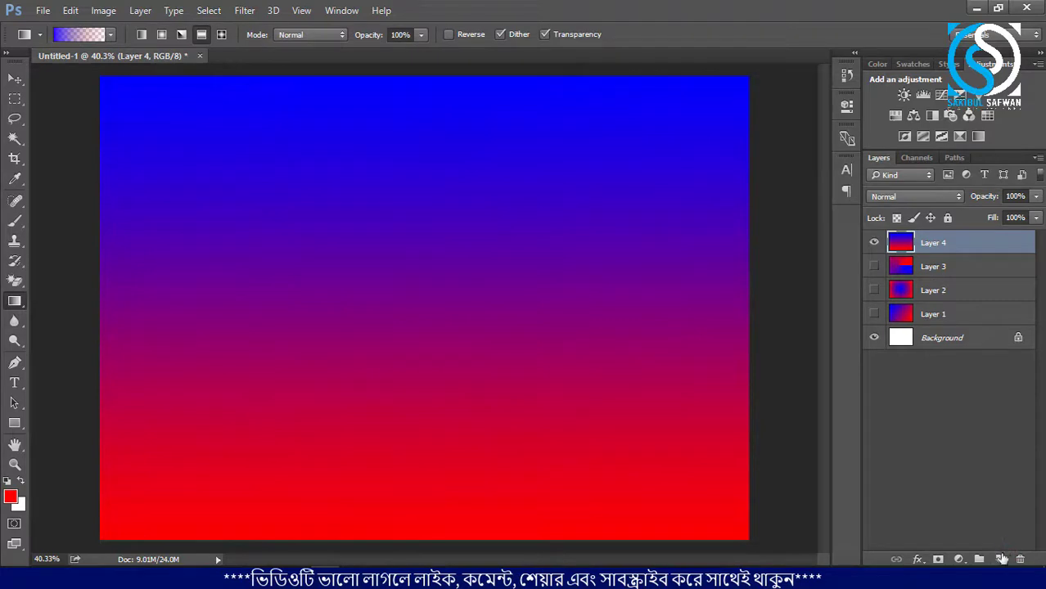
# Step: Add a new layer, hide Layer 4, and test then undo a vertical gradient
pyautogui.click(1000, 559)
pyautogui.click(874, 268)
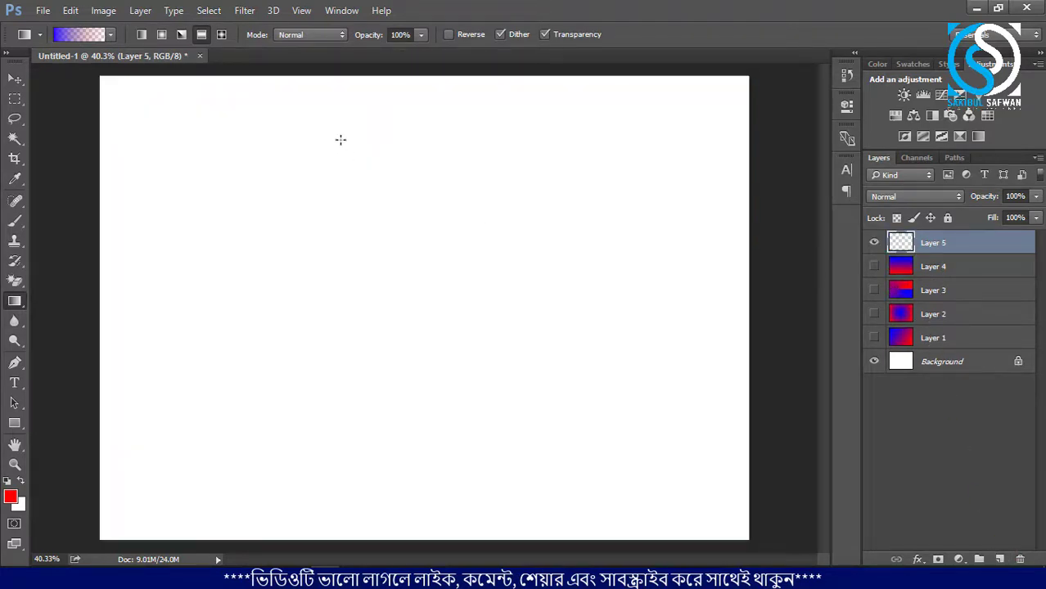
pyautogui.moveTo(361, 86); pyautogui.dragTo(362, 539)
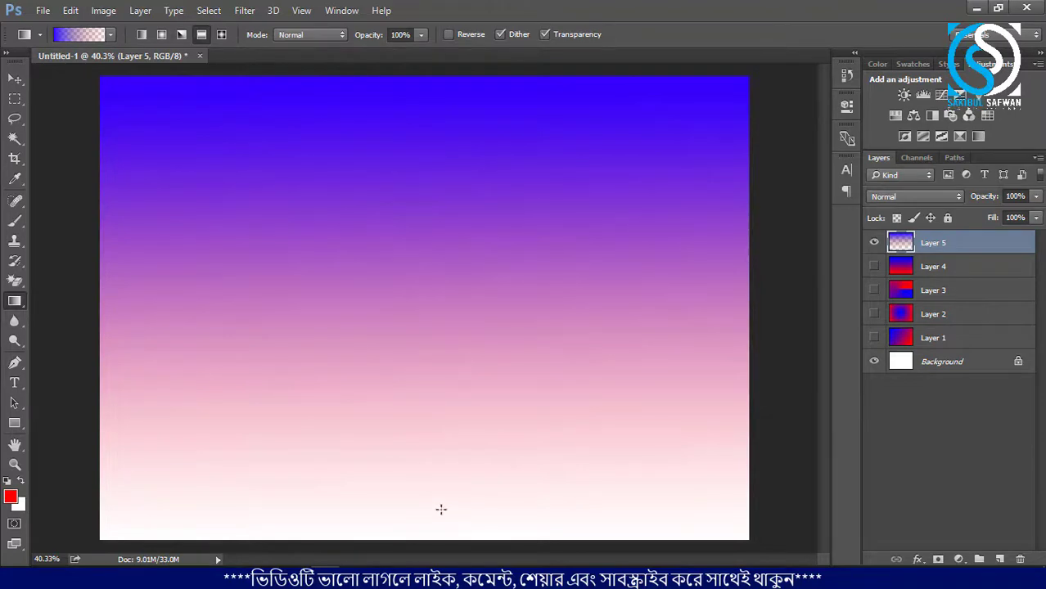
pyautogui.hotkey('ctrl', 'z')
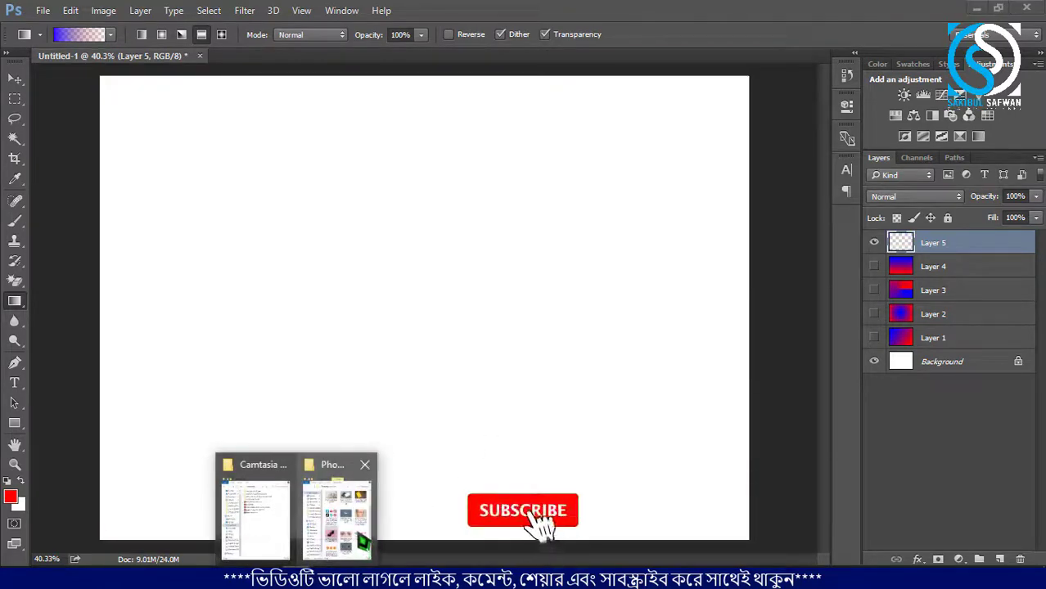
# Step: Drag the Little-Egret-45 photo in, scale it to fill the canvas, and add Layer 5 above
pyautogui.click(360, 487)
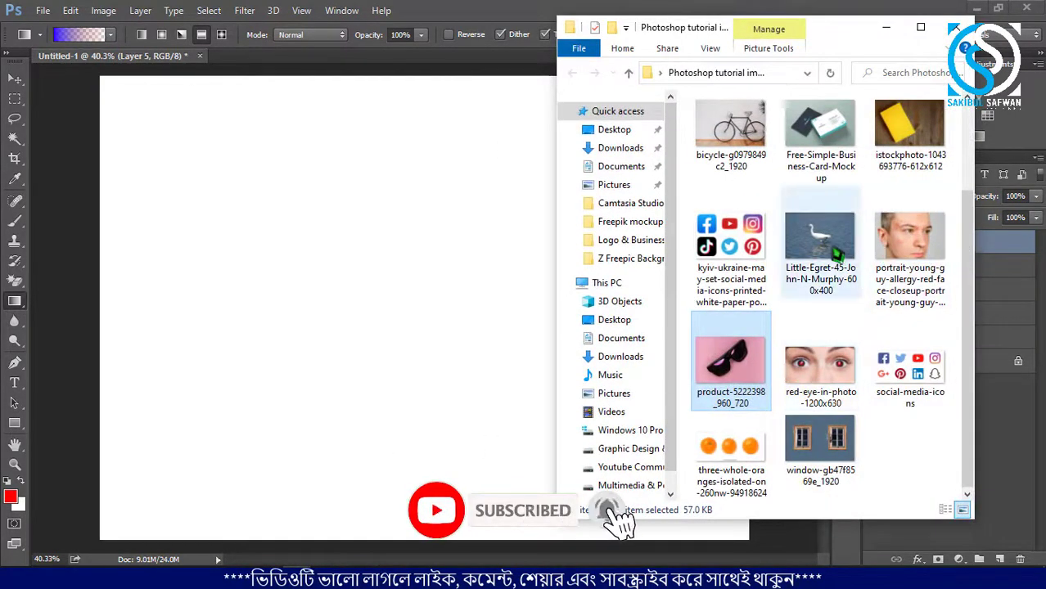
pyautogui.moveTo(833, 254)
pyautogui.mouseDown()
pyautogui.moveTo(753, 309)
pyautogui.moveTo(491, 302)
pyautogui.mouseUp()
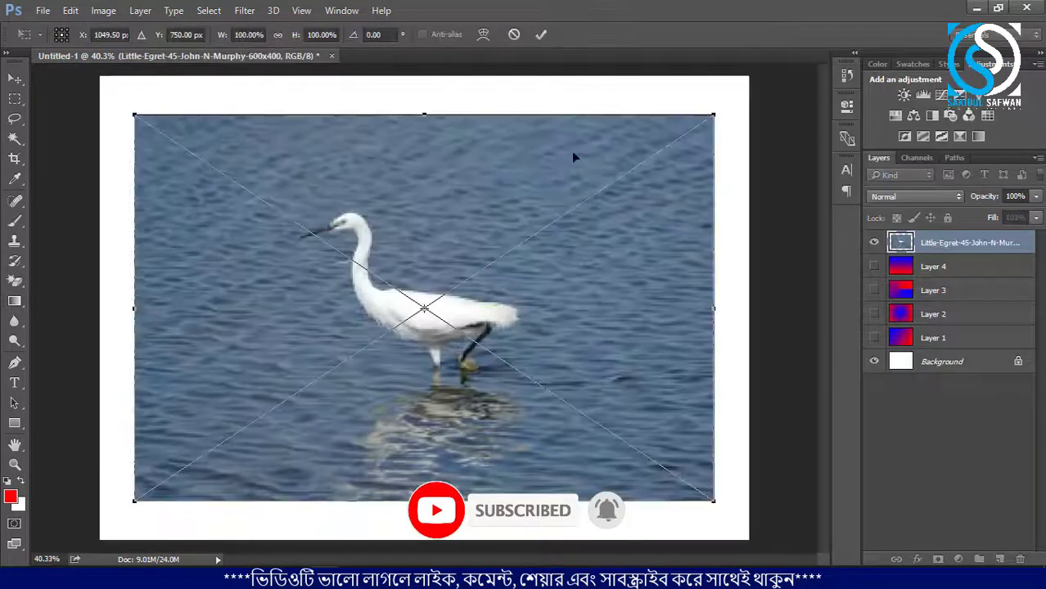
pyautogui.moveTo(702, 123); pyautogui.dragTo(767, 81)
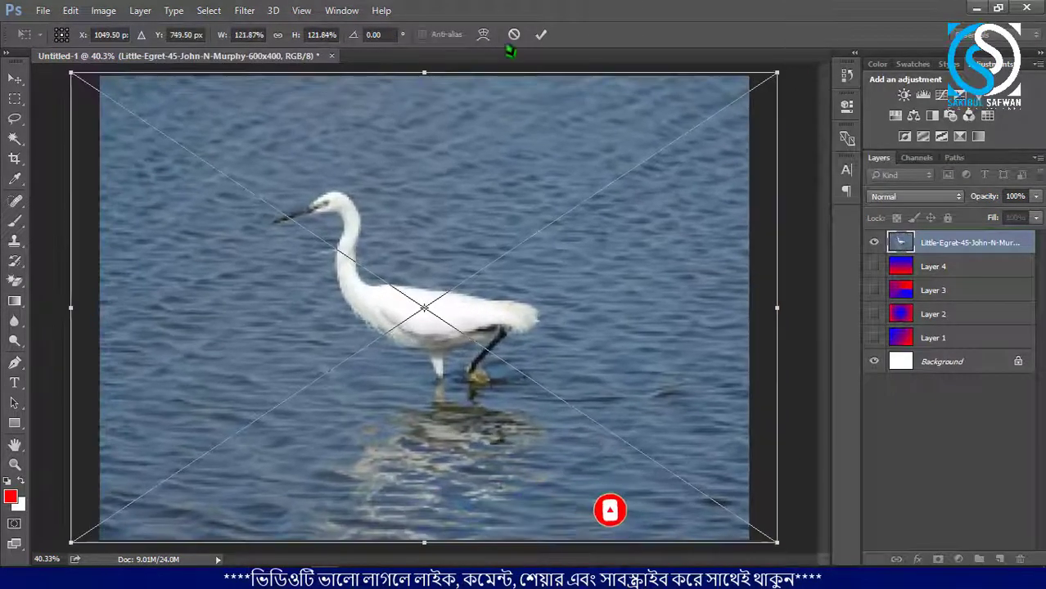
pyautogui.click(543, 34)
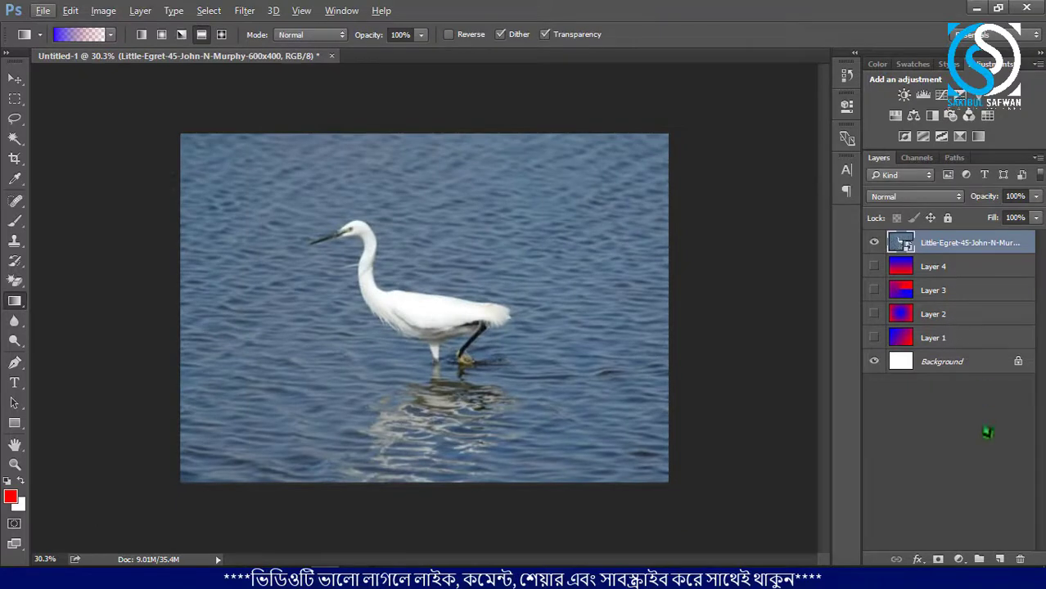
pyautogui.click(1000, 559)
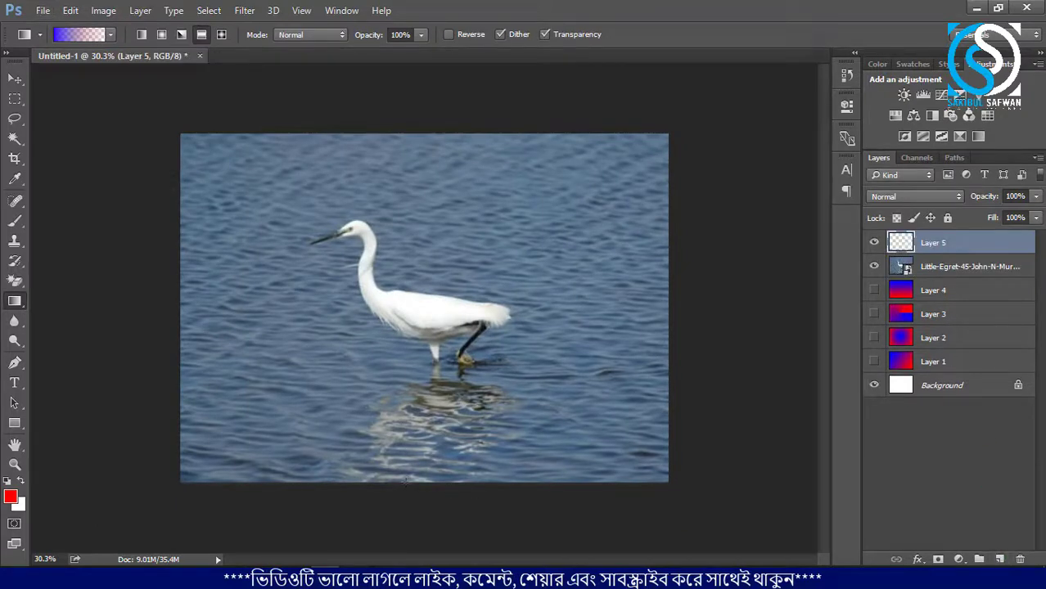
# Step: Lay the blue-to-transparent gradient over the egret photo on Layer 5, bluest at the bottom
pyautogui.moveTo(424, 196); pyautogui.dragTo(409, 197)
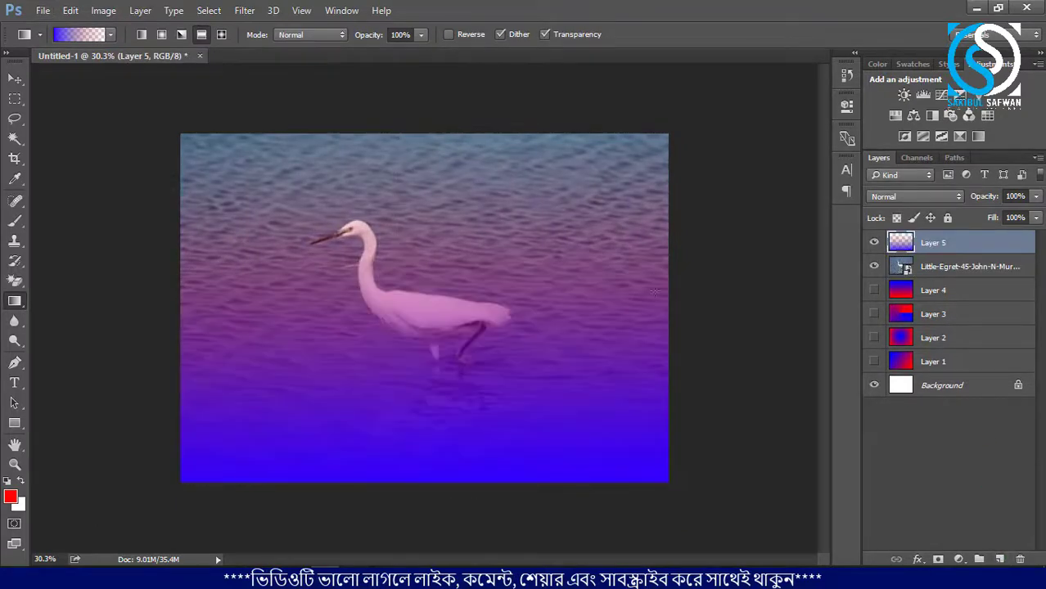
pyautogui.click(15, 78)
pyautogui.hotkey('ctrl', '+')
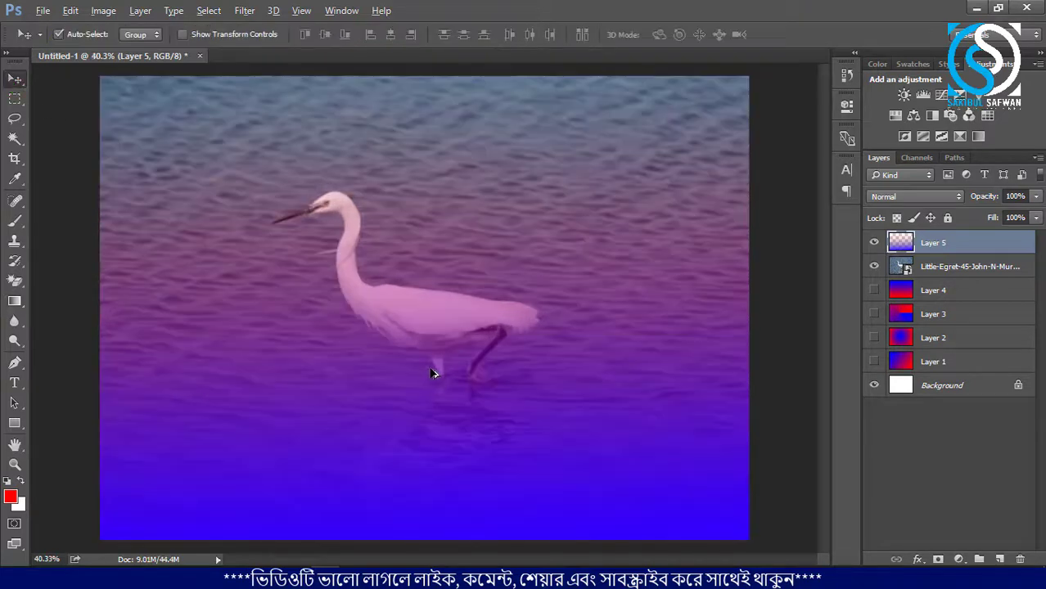
pyautogui.scroll(1, 434, 374)
pyautogui.scroll(-1, 409, 311)
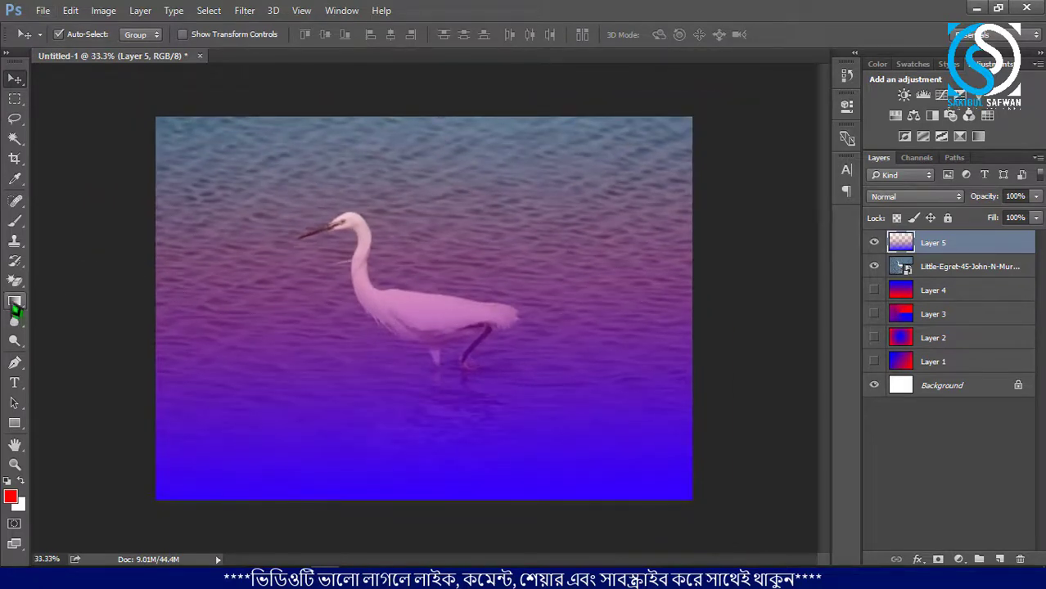
pyautogui.click(14, 301)
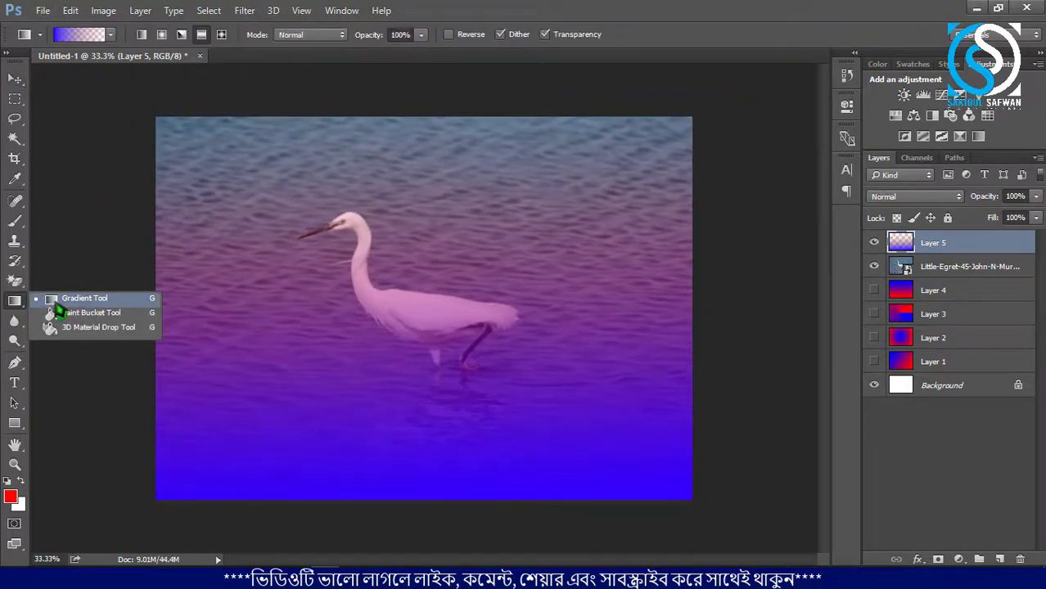